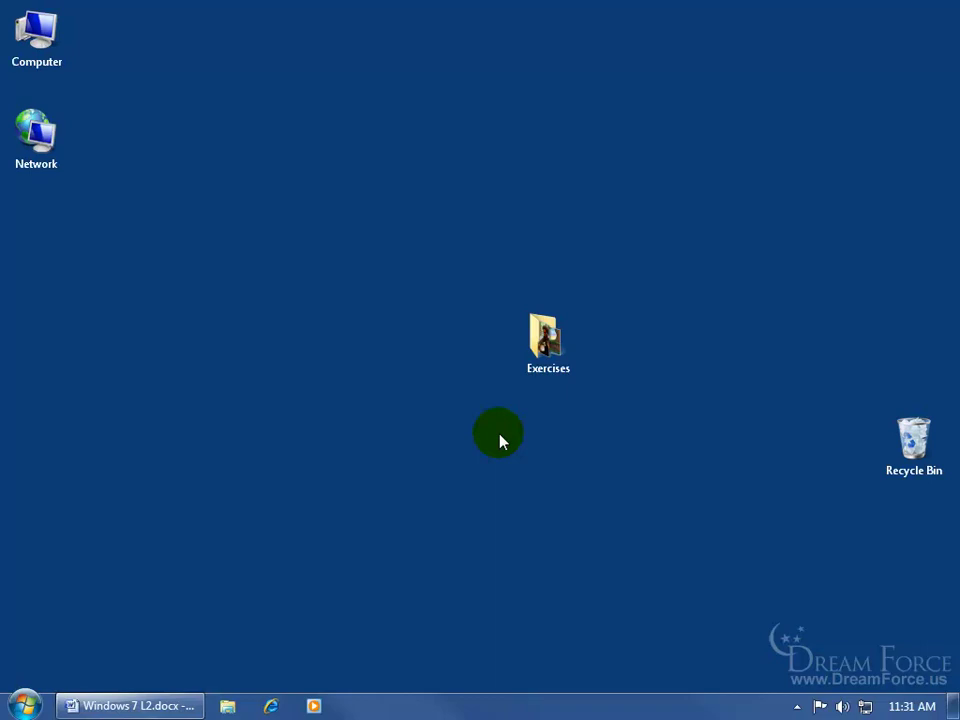
Open the Exercises folder on the desktop, select its five WMA music files, and close the folder.
{"action": "double_click", "coordinate": [546, 338]}
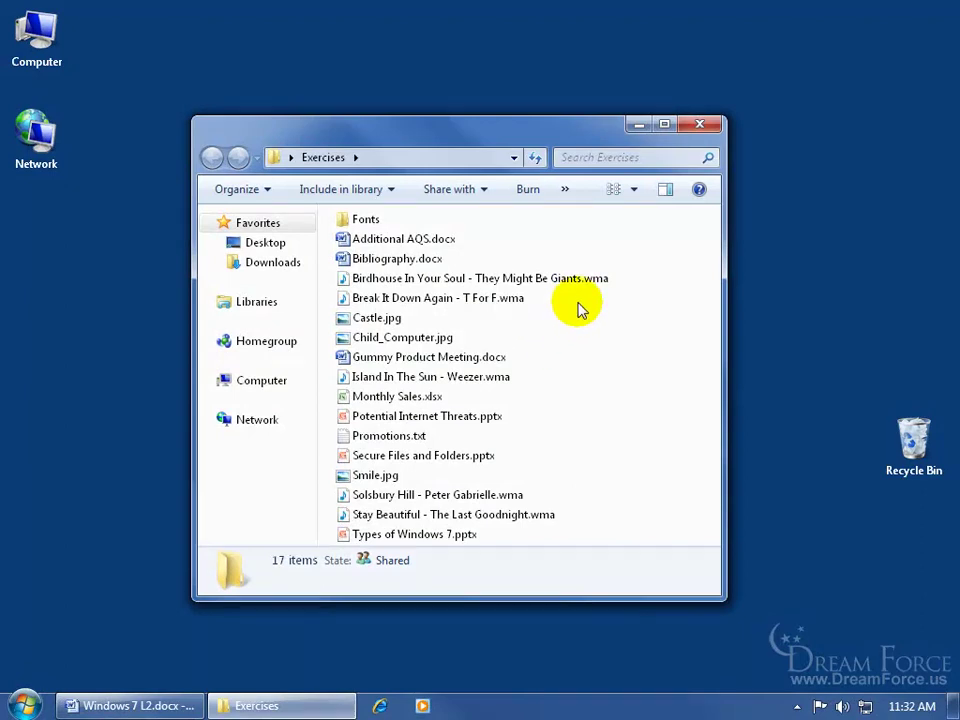
{"action": "mouse_move", "coordinate": [600, 291]}
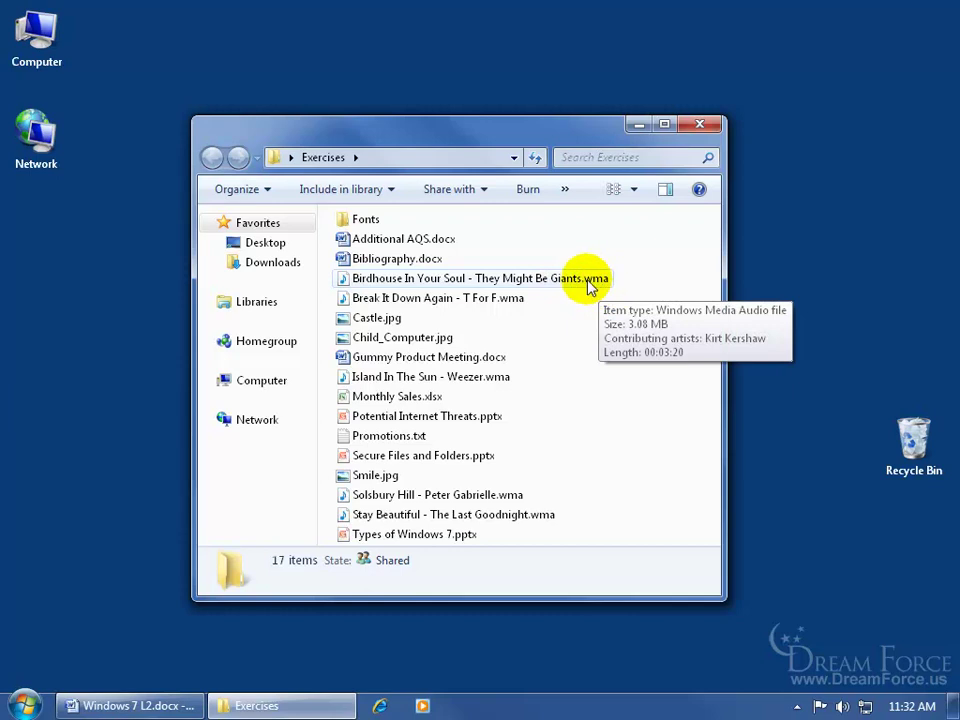
{"action": "left_click", "coordinate": [583, 278]}
{"action": "left_click", "coordinate": [515, 298], "text": "ctrl"}
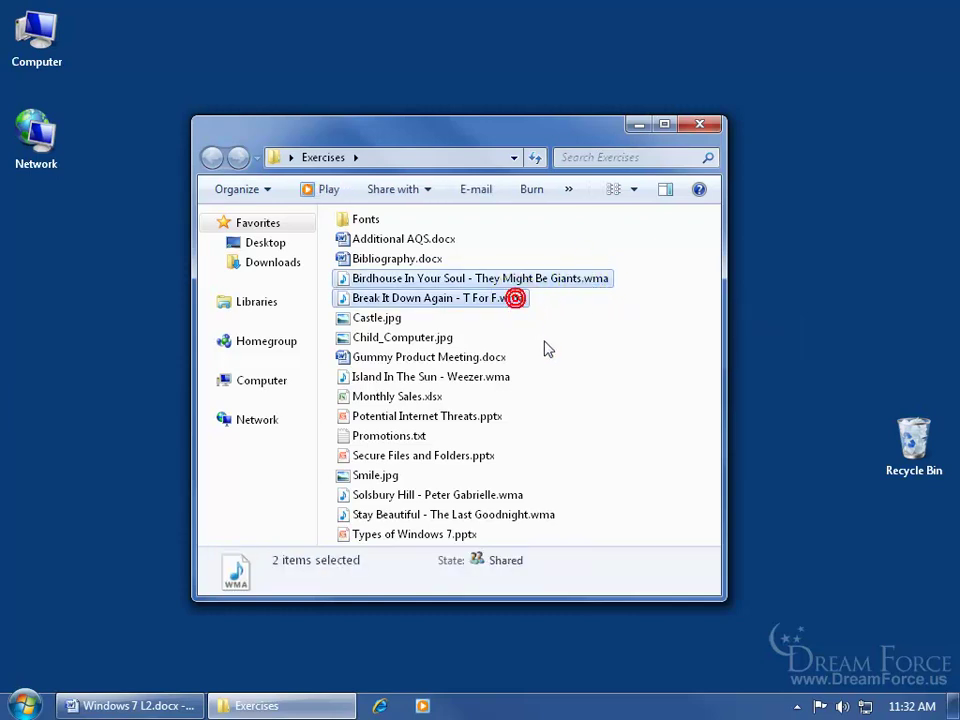
{"action": "left_click", "coordinate": [500, 376], "text": "ctrl"}
{"action": "left_click", "coordinate": [506, 495], "text": "ctrl"}
{"action": "left_click", "coordinate": [522, 515], "text": "ctrl"}
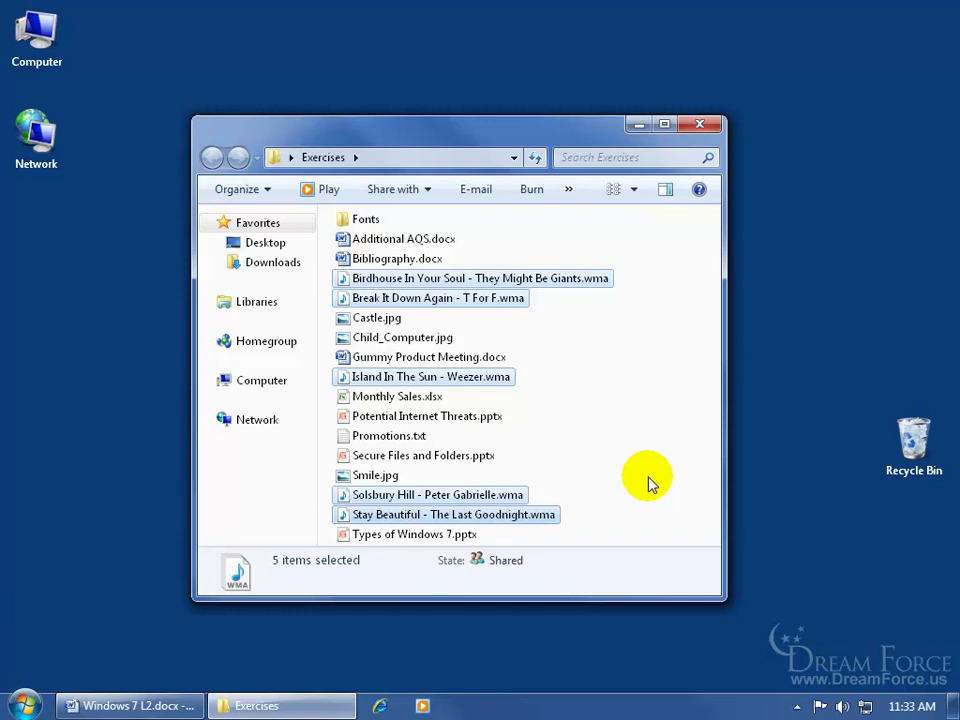
{"action": "left_click", "coordinate": [701, 124]}
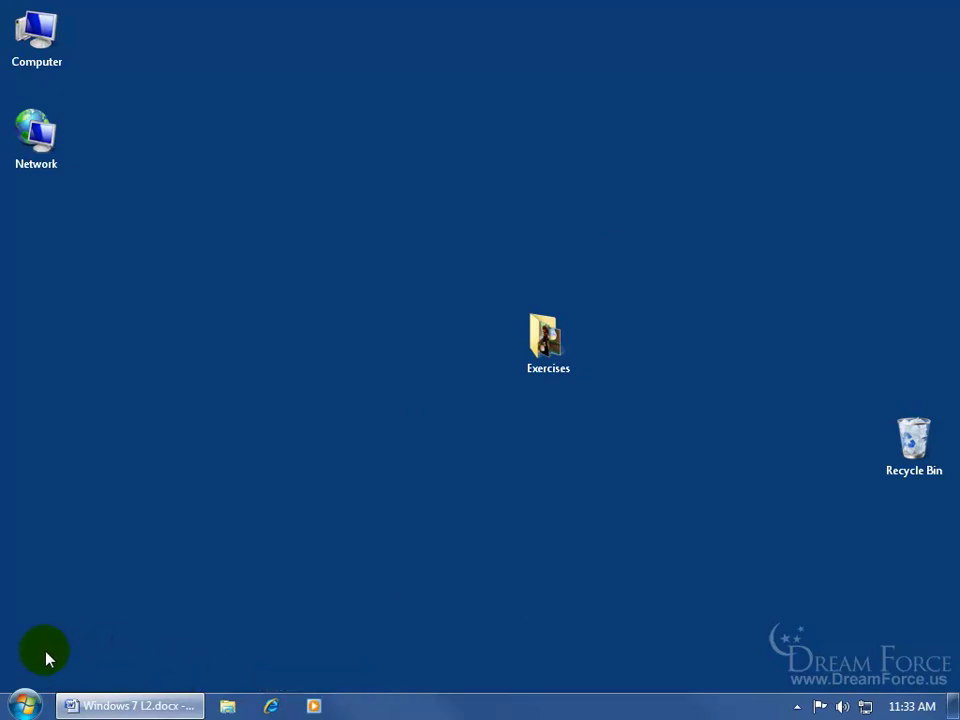
Start Windows Media Player, switch it to Now Playing mode and return to the Library view.
{"action": "left_click", "coordinate": [314, 706]}
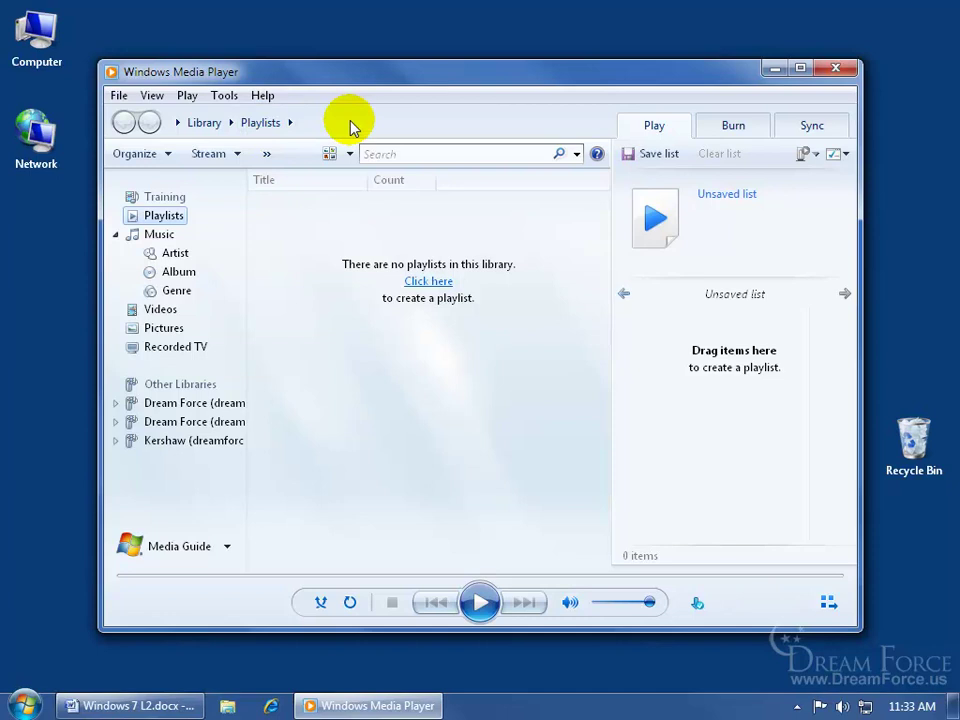
{"action": "left_click", "coordinate": [828, 602]}
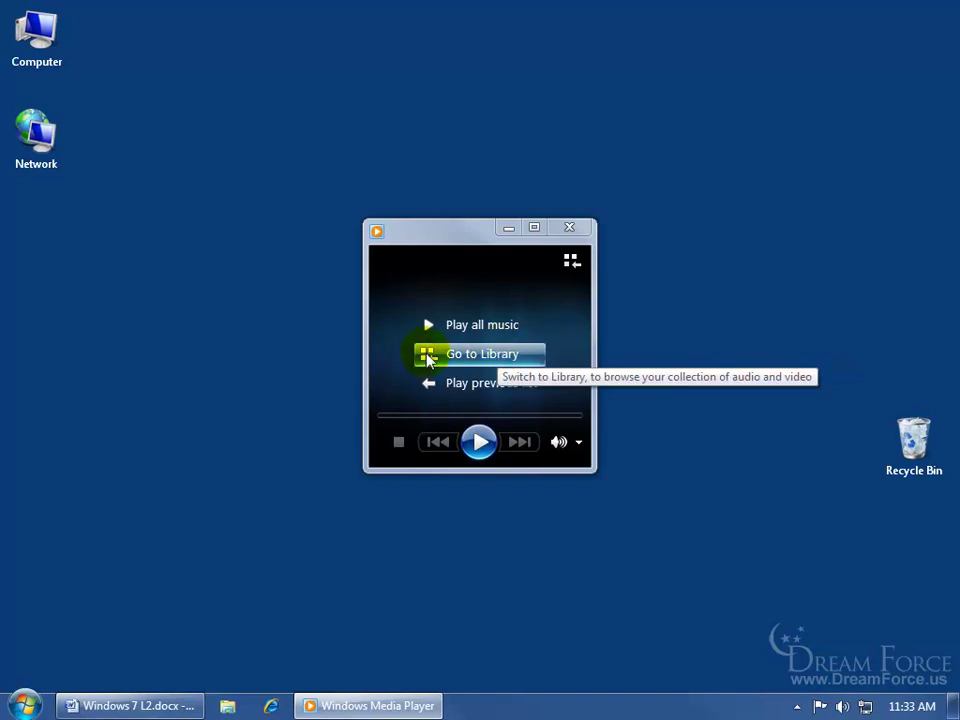
{"action": "left_click", "coordinate": [574, 264]}
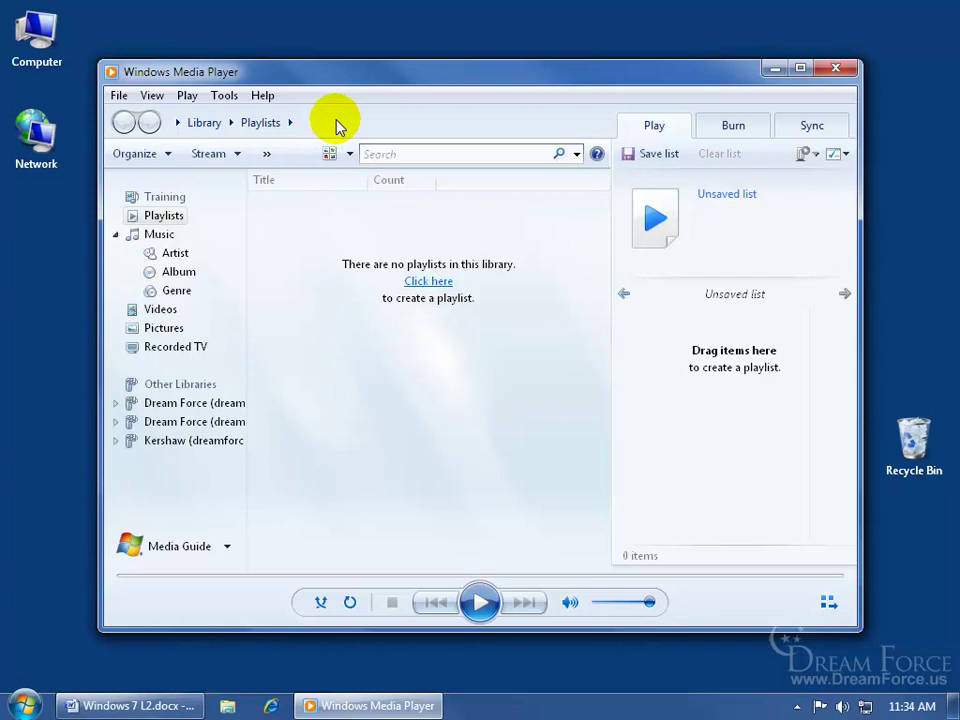
Bring up the dialog for opening media files and browse to the Exercises folder on the desktop.
{"action": "left_click", "coordinate": [118, 96]}
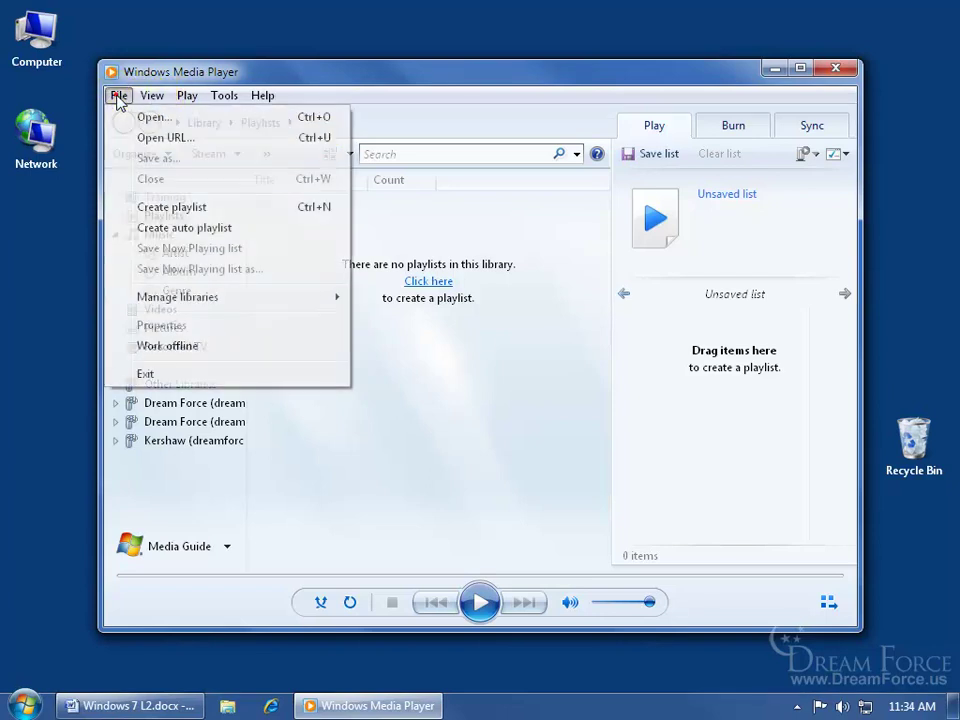
{"action": "left_click", "coordinate": [349, 93]}
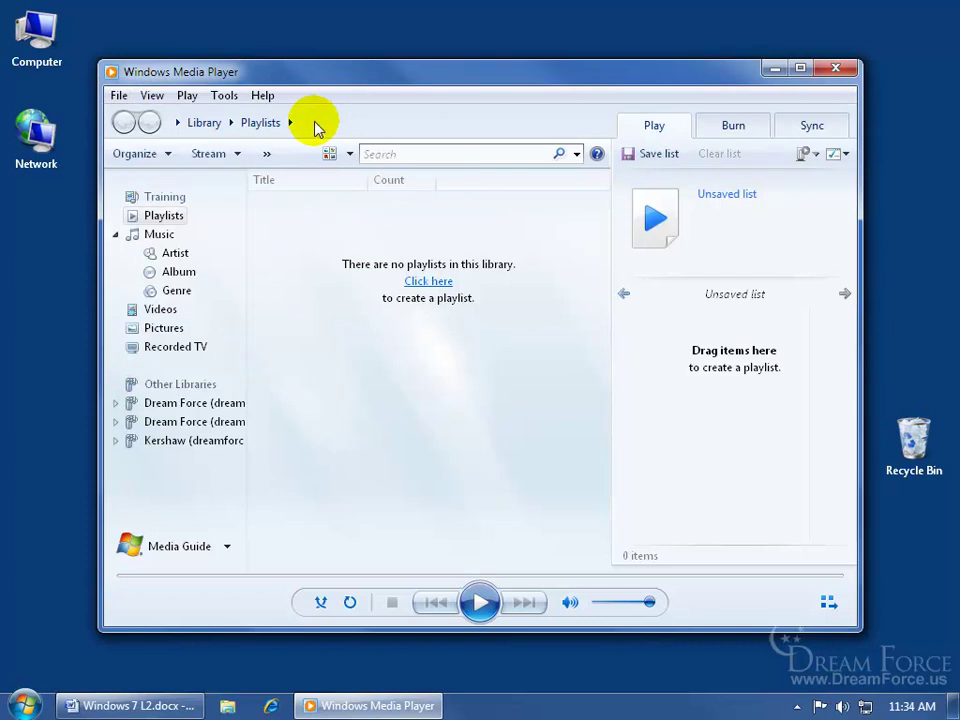
{"action": "right_click", "coordinate": [393, 125]}
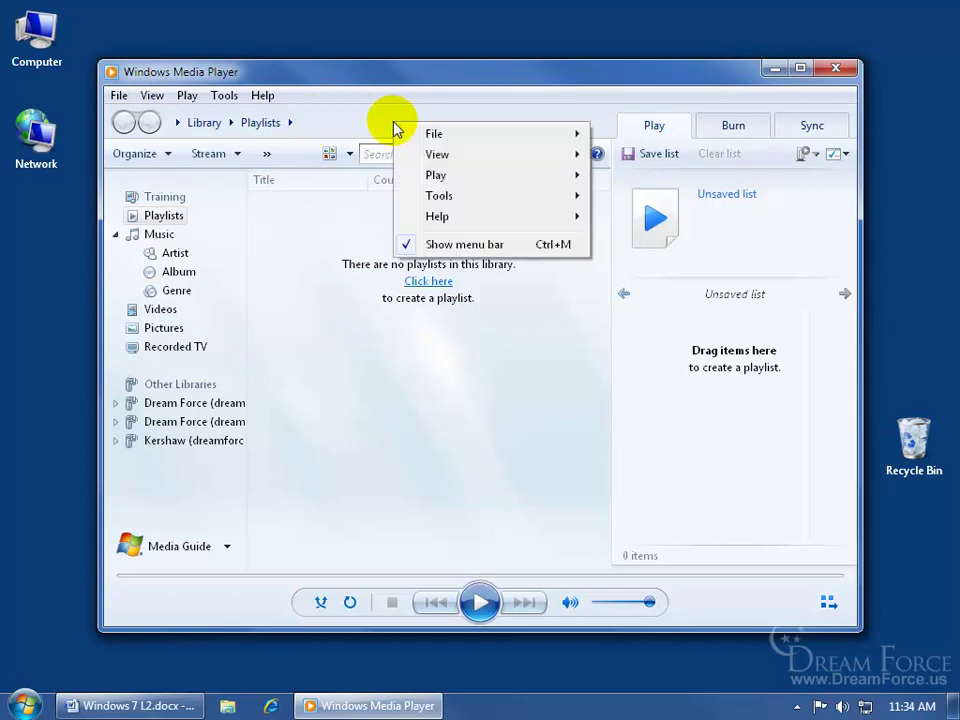
{"action": "mouse_move", "coordinate": [428, 136]}
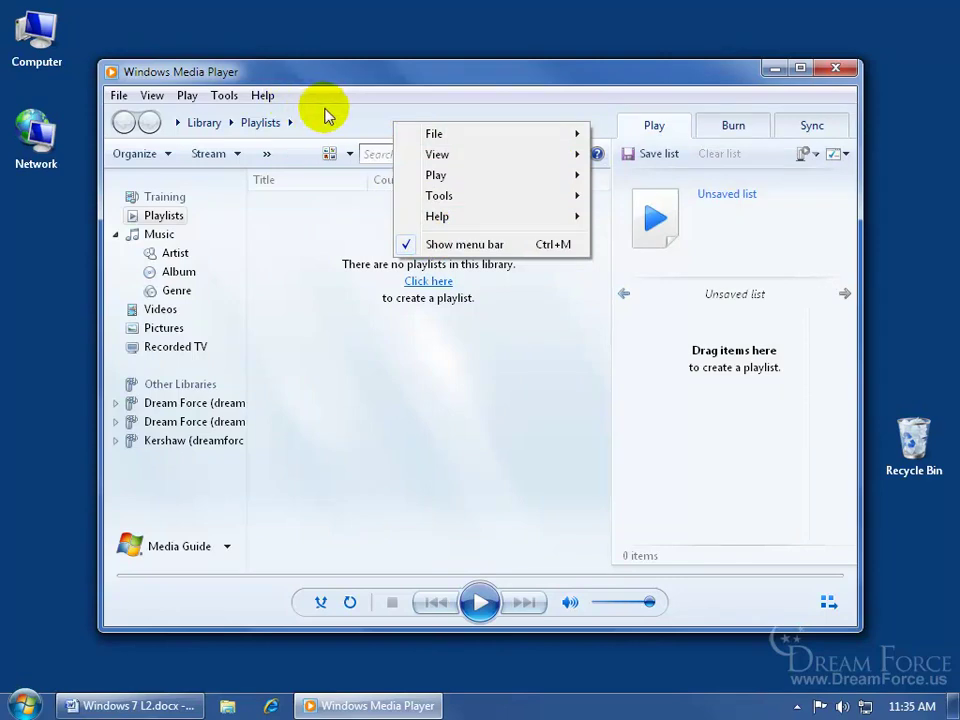
{"action": "mouse_move", "coordinate": [477, 142]}
{"action": "left_click", "coordinate": [626, 134]}
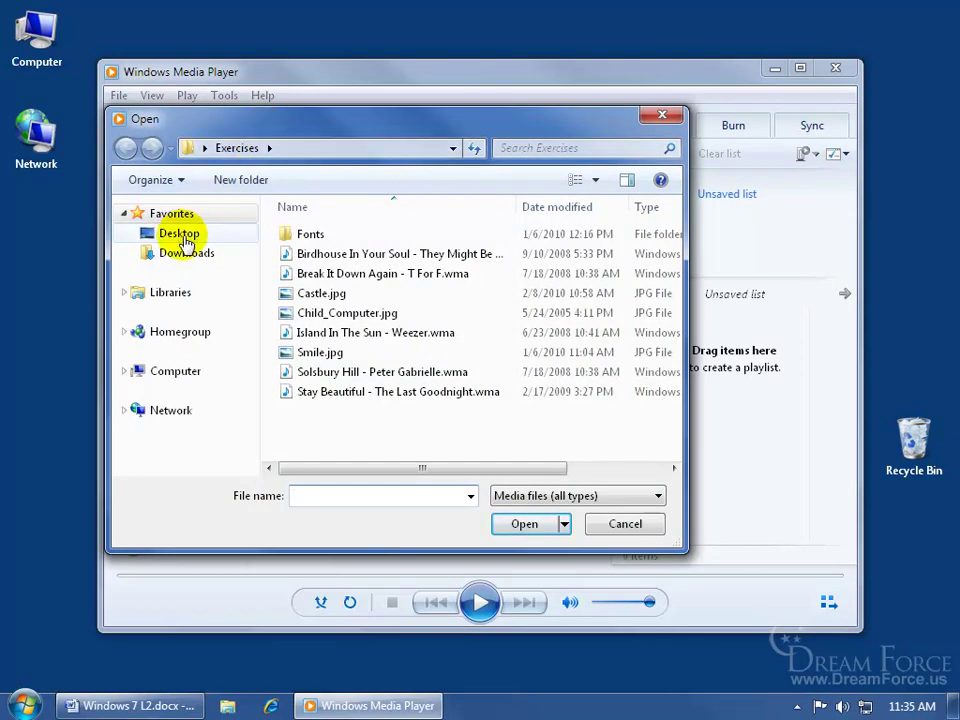
{"action": "left_click", "coordinate": [184, 238]}
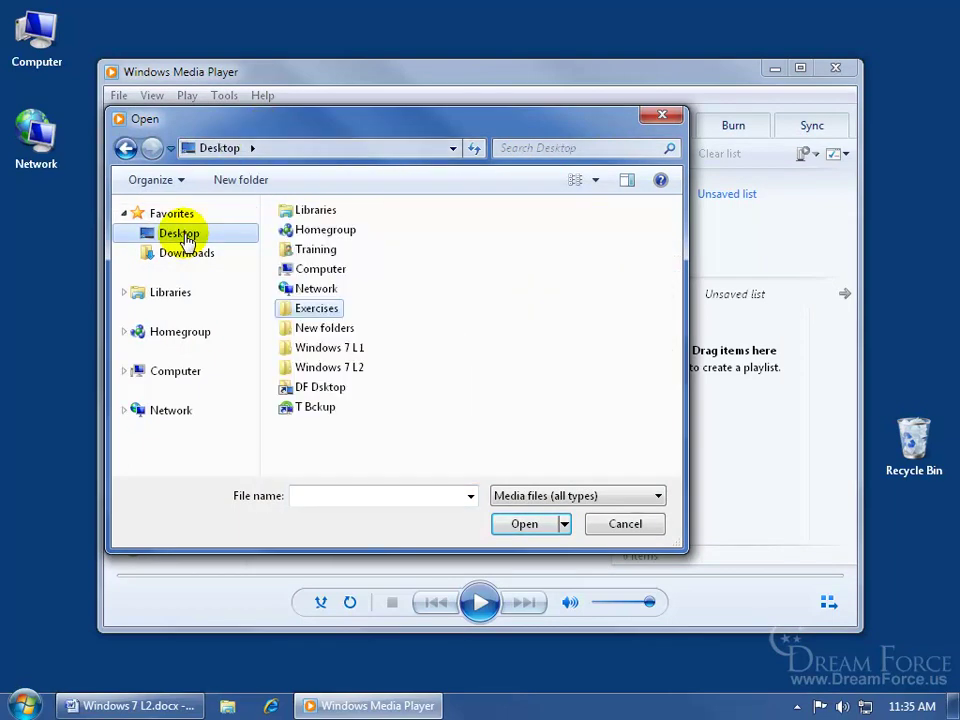
{"action": "left_click", "coordinate": [327, 312]}
{"action": "left_click", "coordinate": [528, 526]}
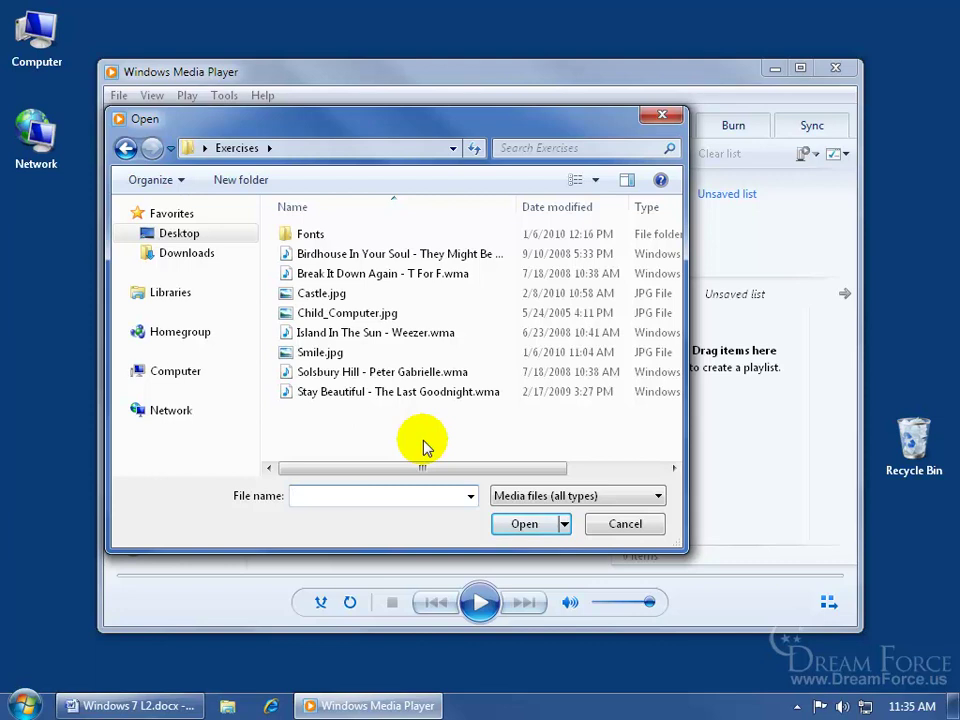
Open the Island In The Sun and Birdhouse In Your Soul songs together and pause playback.
{"action": "left_click", "coordinate": [349, 333]}
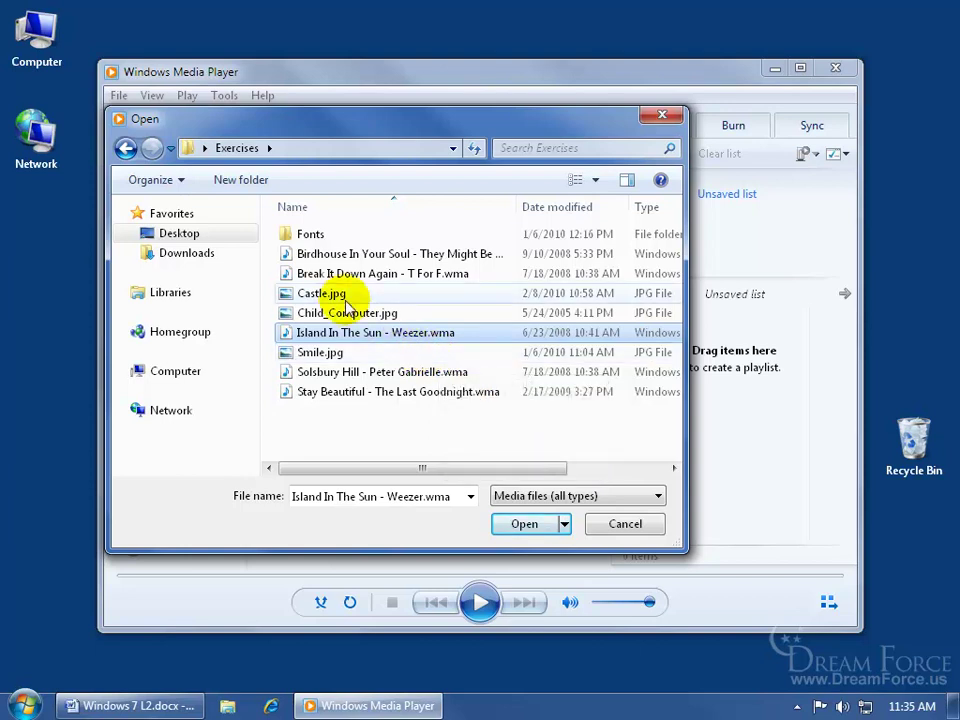
{"action": "left_click", "coordinate": [358, 256], "text": "ctrl"}
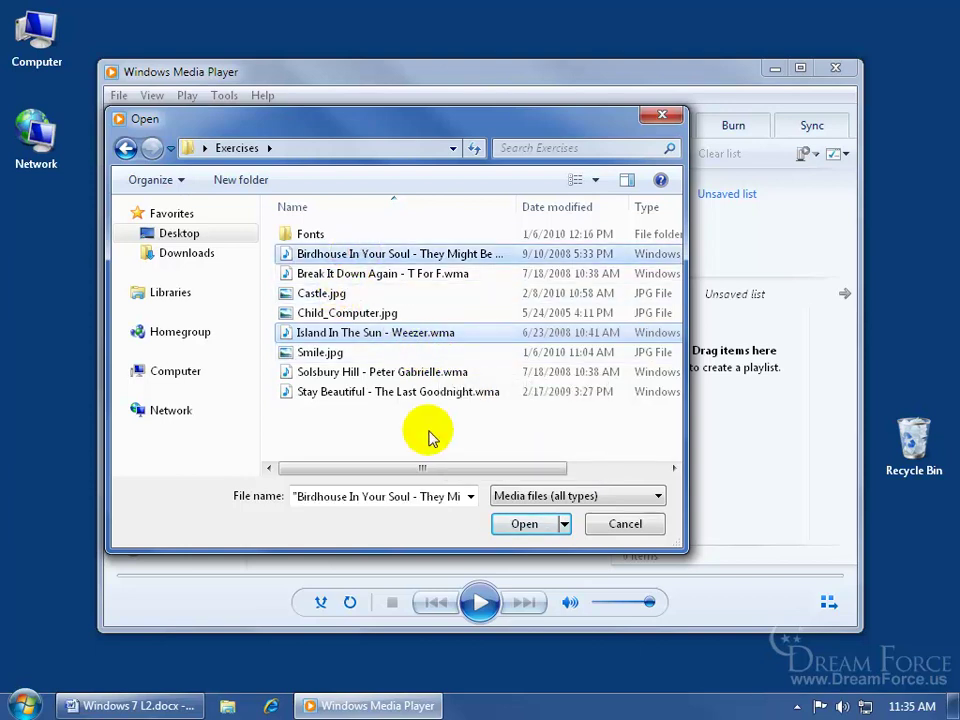
{"action": "left_click", "coordinate": [518, 524]}
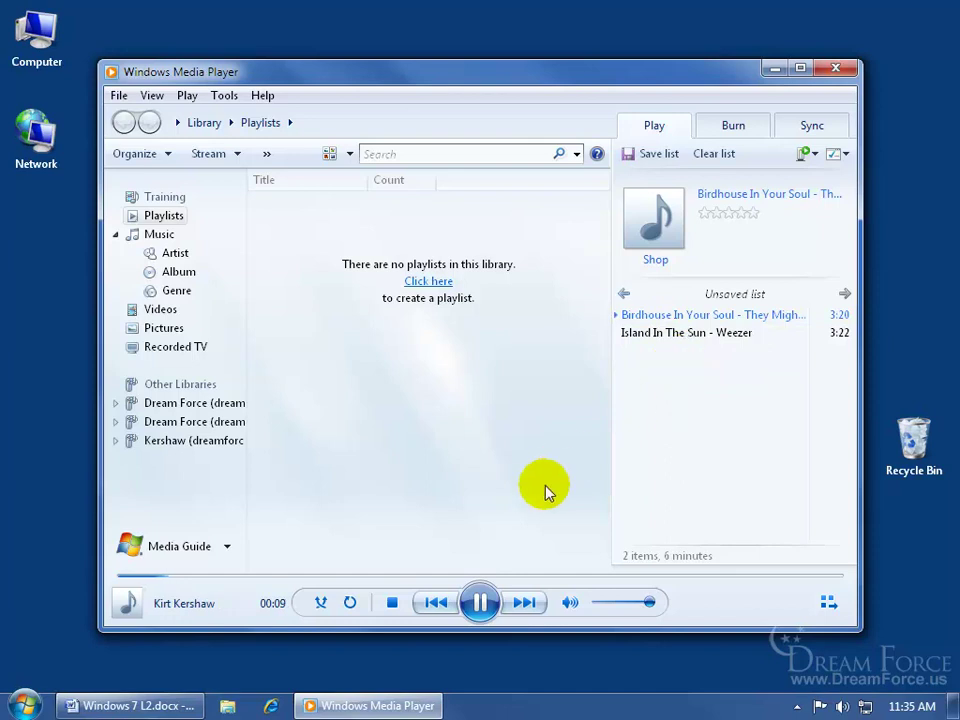
{"action": "left_click", "coordinate": [478, 601]}
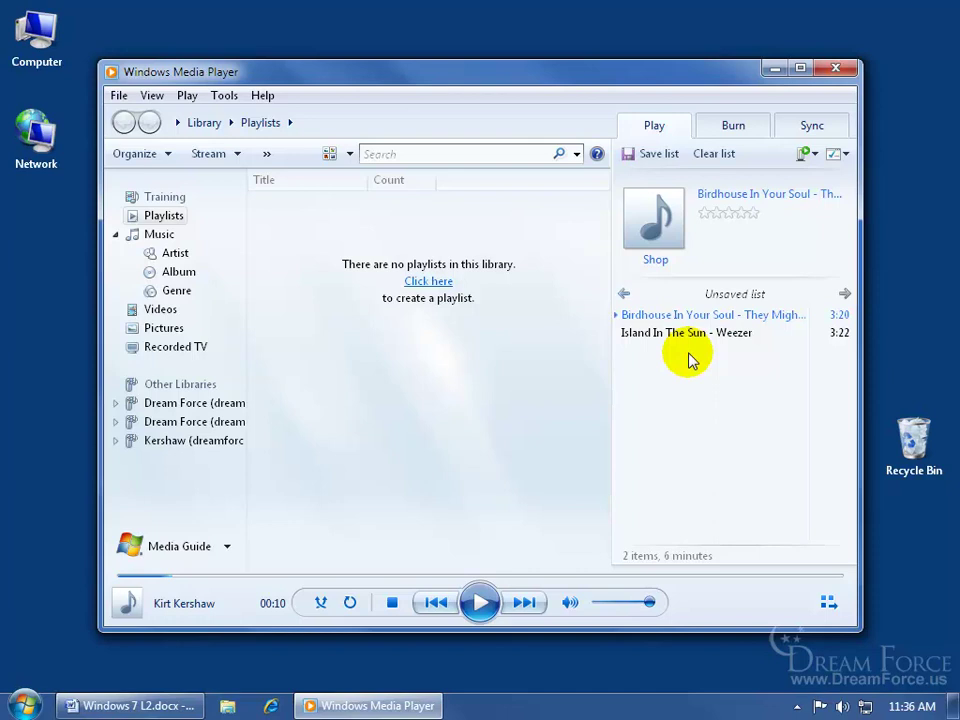
Save the current list as a playlist named Easy Going Eh, and check the Music and Playlists sections of the library.
{"action": "left_click", "coordinate": [652, 155]}
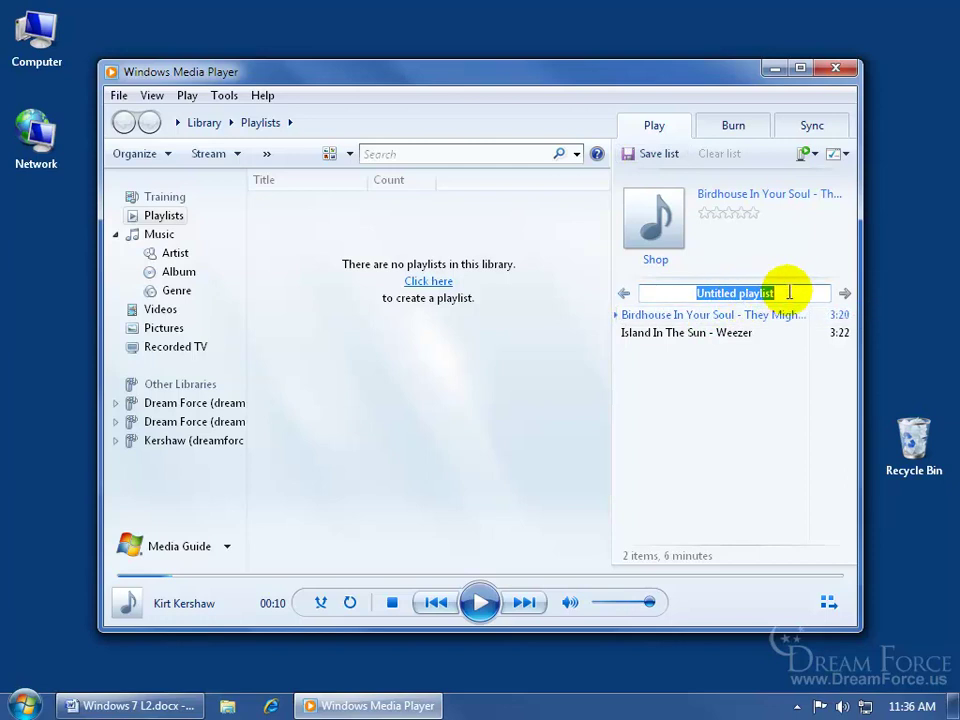
{"action": "type", "text": "Easy Going Eh"}
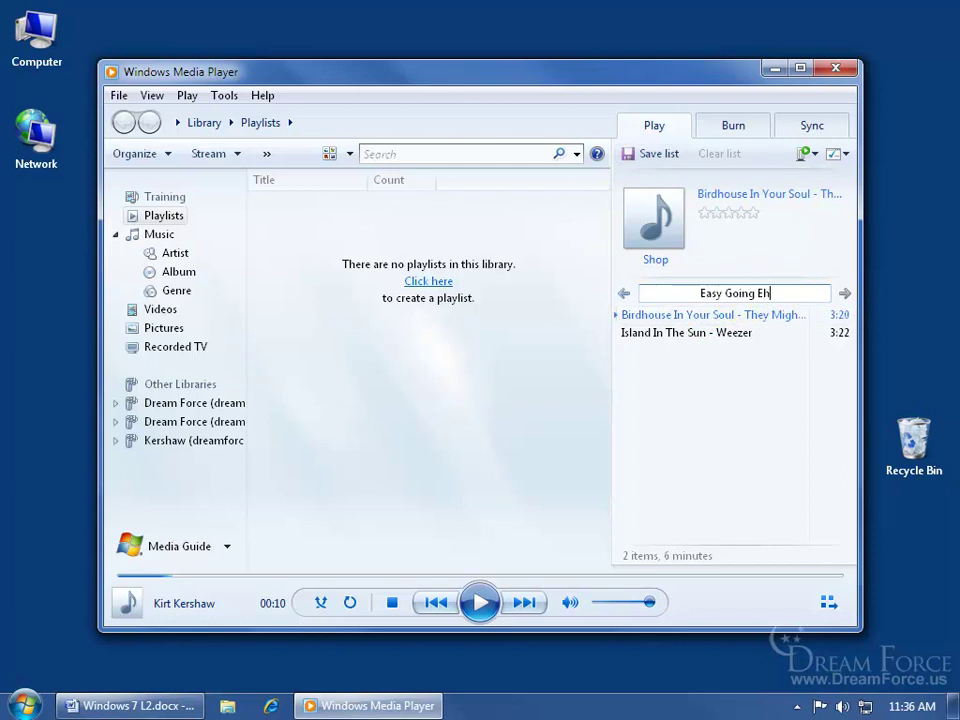
{"action": "key", "text": "Return"}
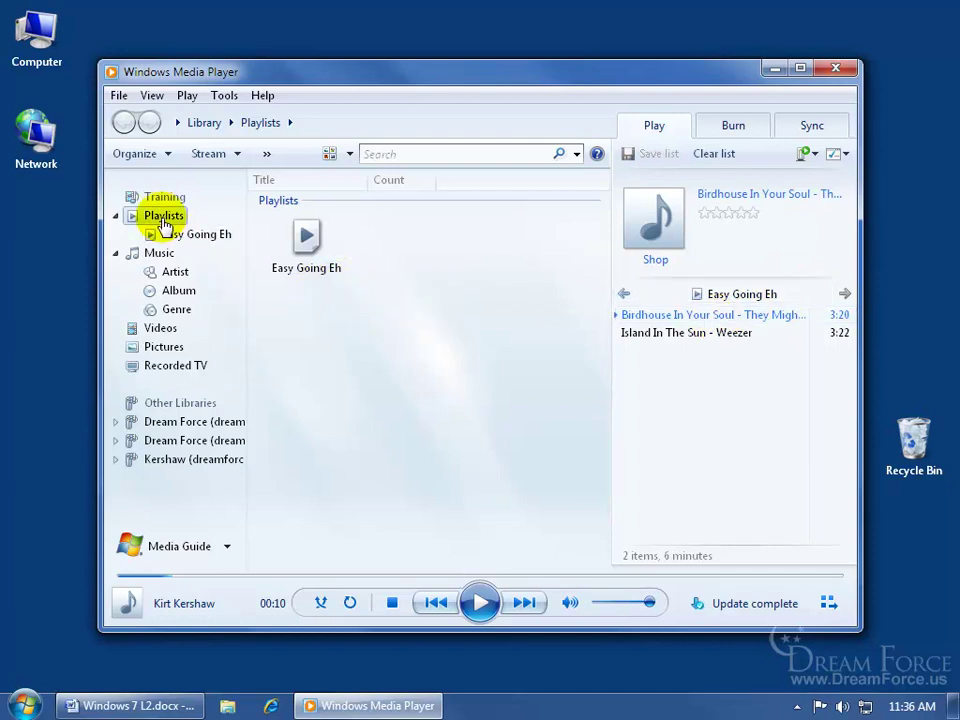
{"action": "left_click", "coordinate": [159, 254]}
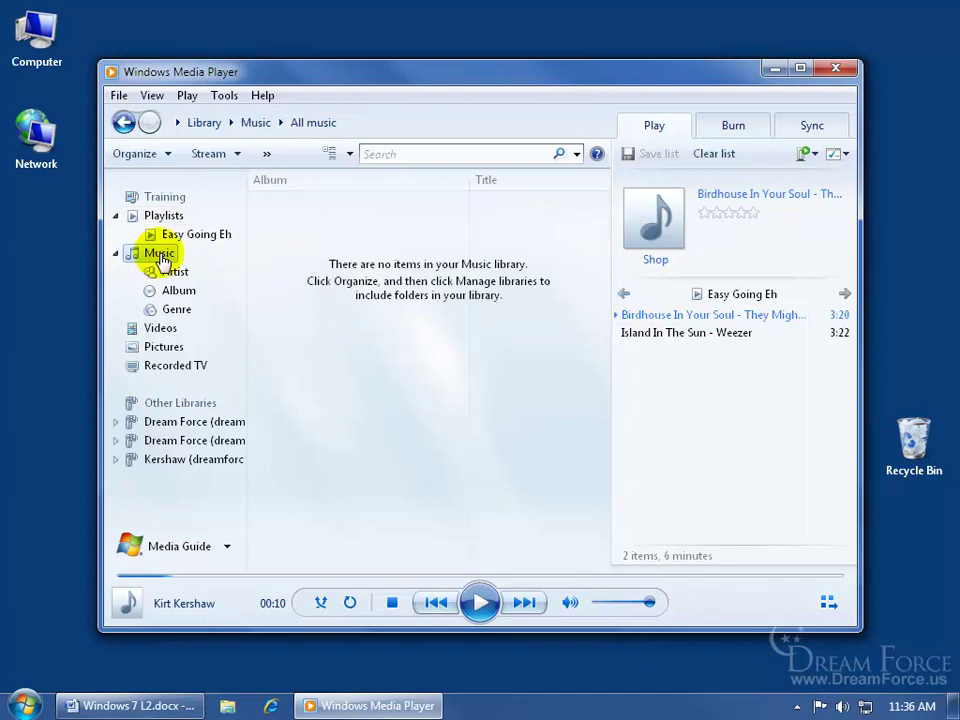
{"action": "left_click", "coordinate": [161, 216]}
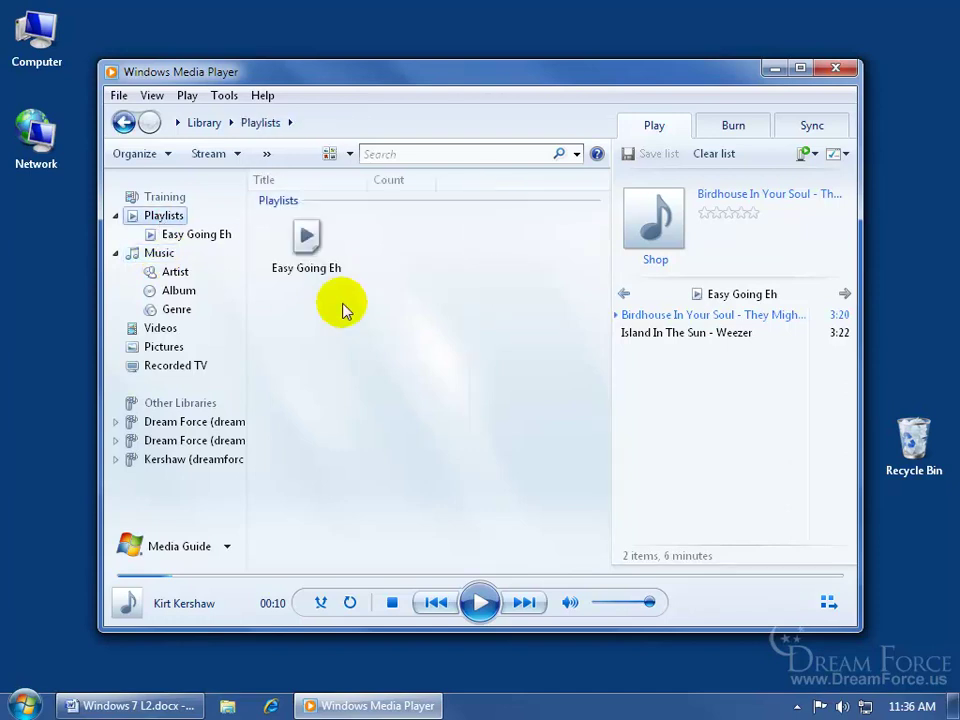
Open Break It Down Again, Solsbury Hill and Stay Beautiful together from the Exercises folder as a new list.
{"action": "right_click", "coordinate": [381, 122]}
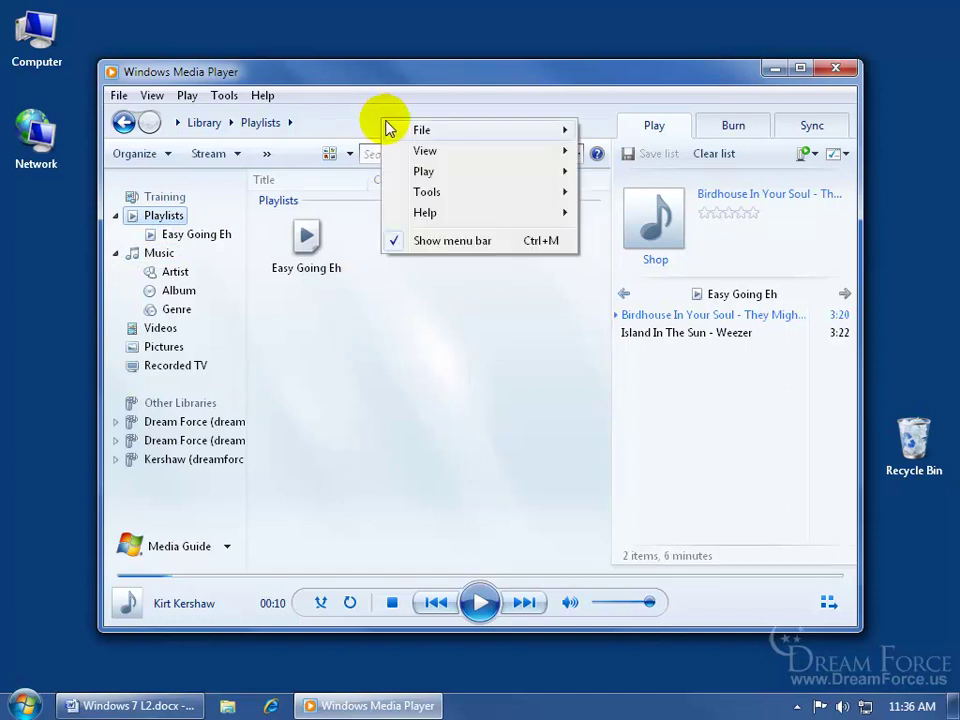
{"action": "mouse_move", "coordinate": [410, 135]}
{"action": "left_click", "coordinate": [620, 133]}
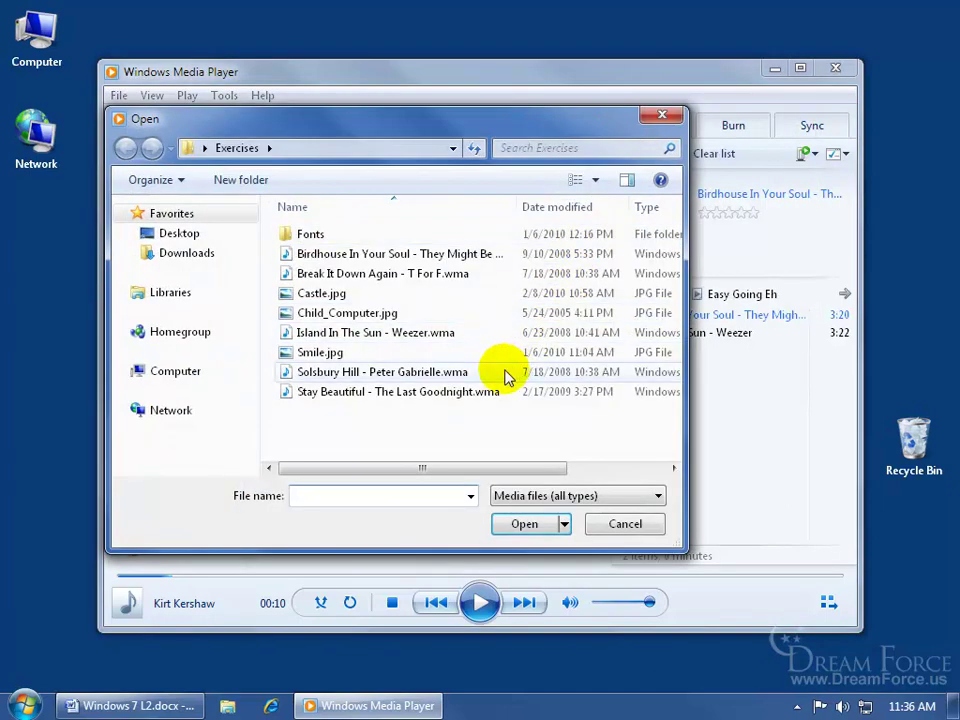
{"action": "left_click", "coordinate": [370, 273]}
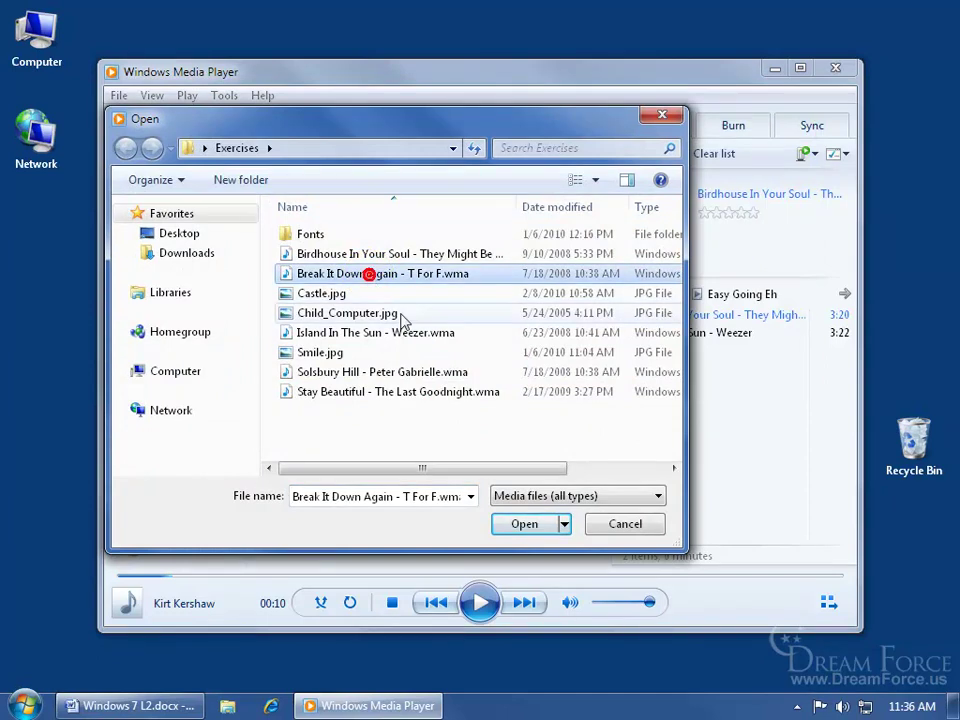
{"action": "left_click", "coordinate": [422, 371], "text": "ctrl"}
{"action": "left_click", "coordinate": [414, 391], "text": "ctrl"}
{"action": "left_click", "coordinate": [521, 526]}
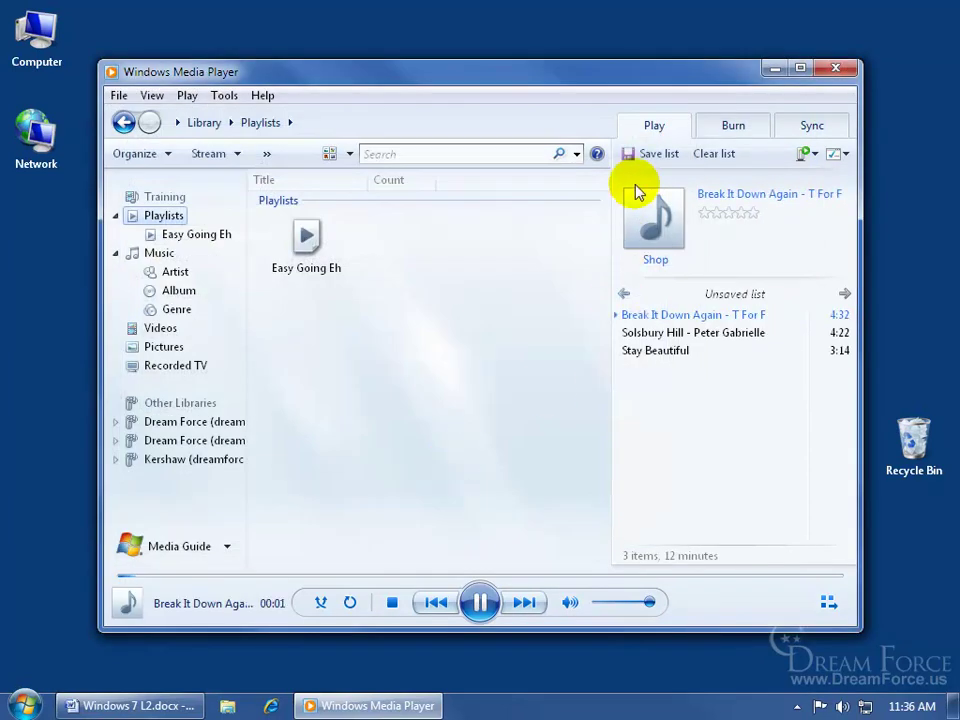
Save the current three-song list as a playlist named Energy.
{"action": "left_click", "coordinate": [652, 154]}
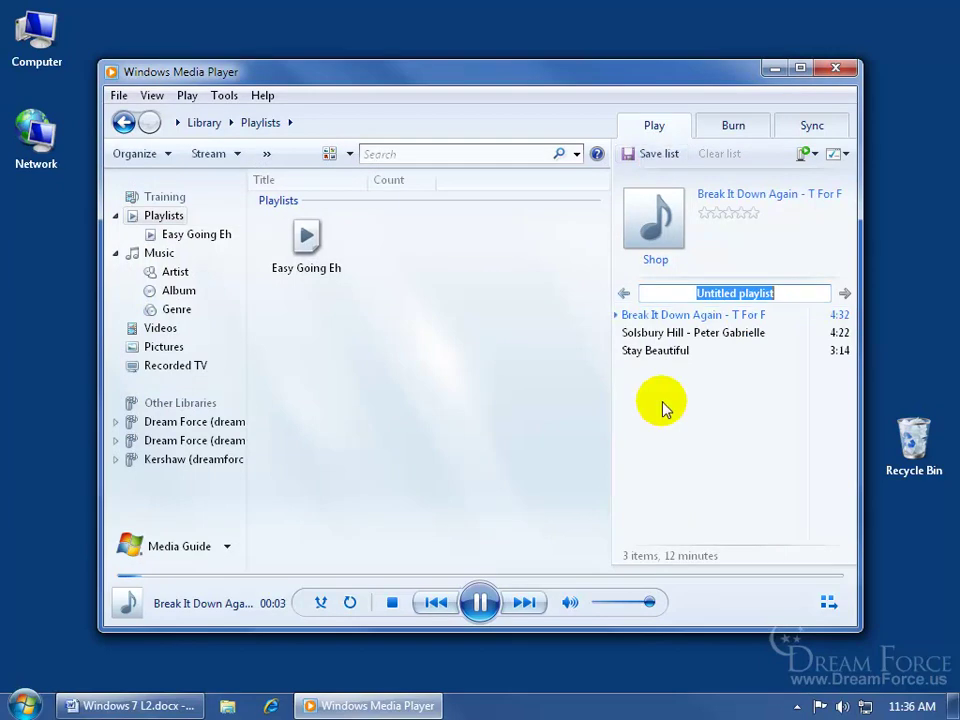
{"action": "type", "text": "Energy"}
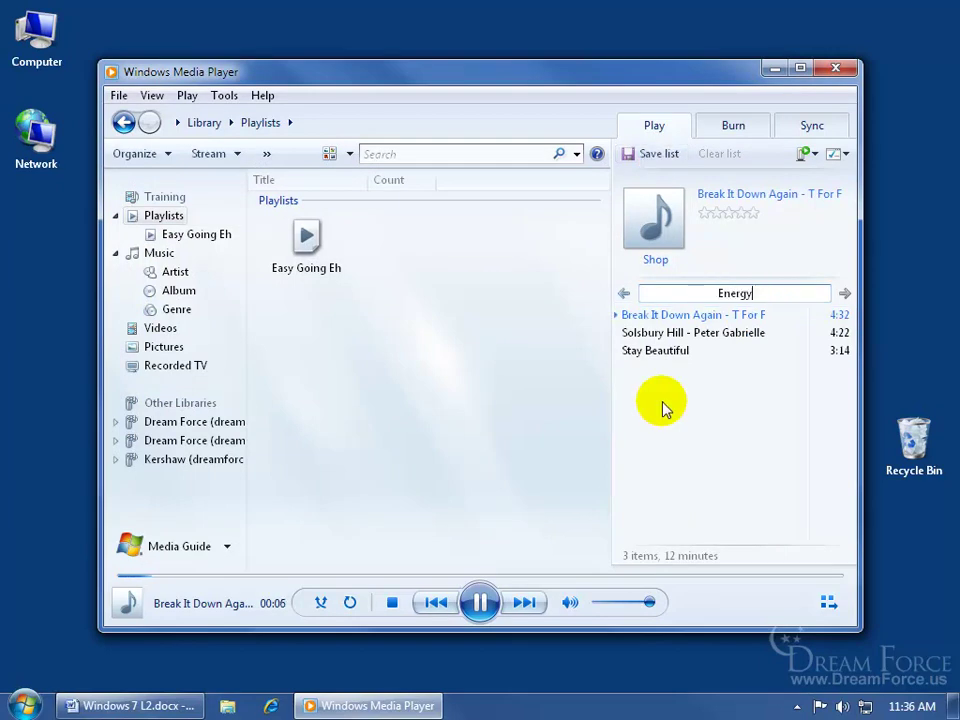
{"action": "key", "text": "Return"}
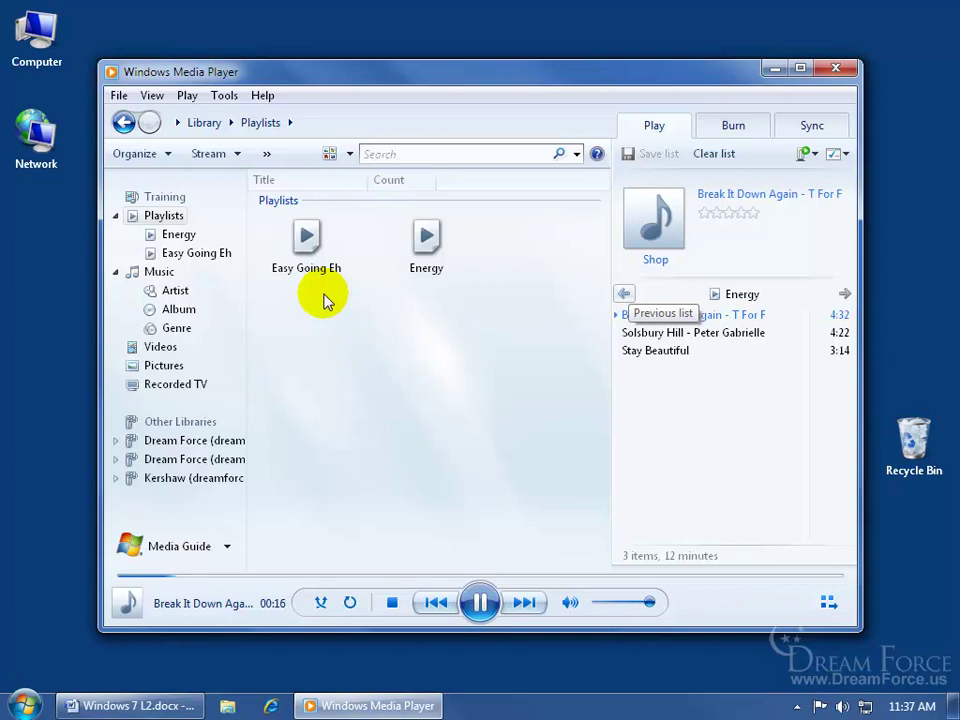
Add Stay Beautiful from the Energy list to a newly created playlist named Fun.
{"action": "left_click", "coordinate": [662, 354]}
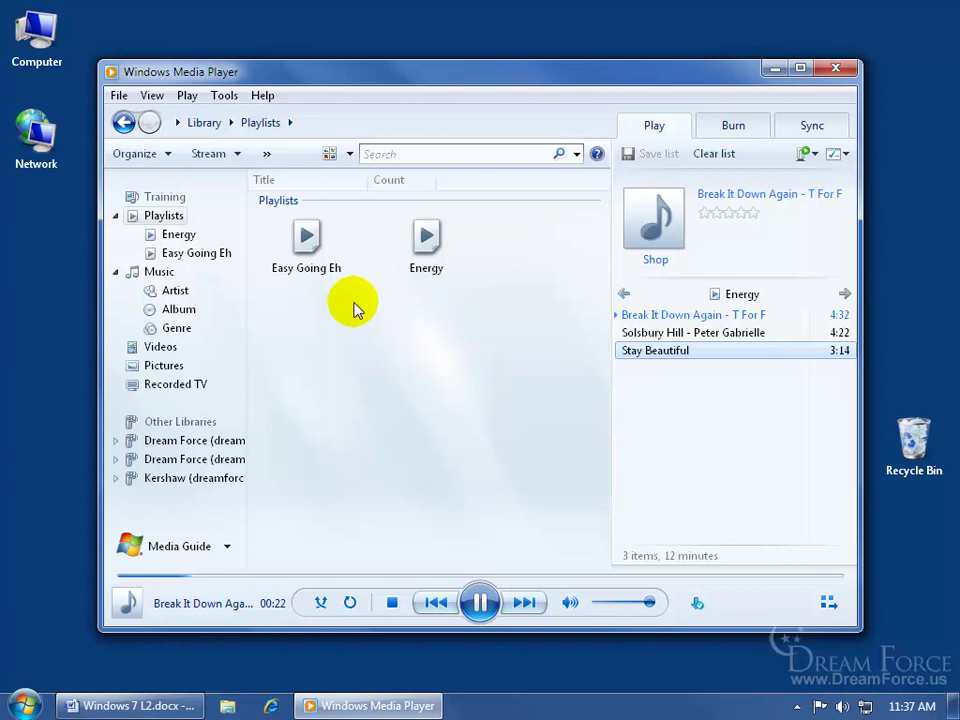
{"action": "right_click", "coordinate": [666, 361]}
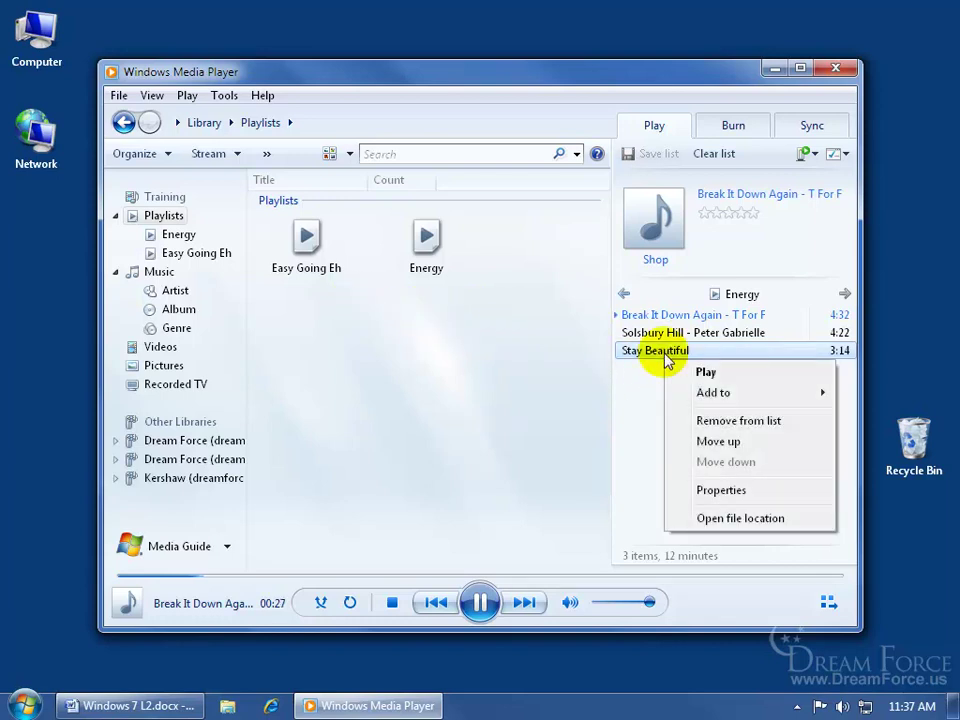
{"action": "mouse_move", "coordinate": [698, 402]}
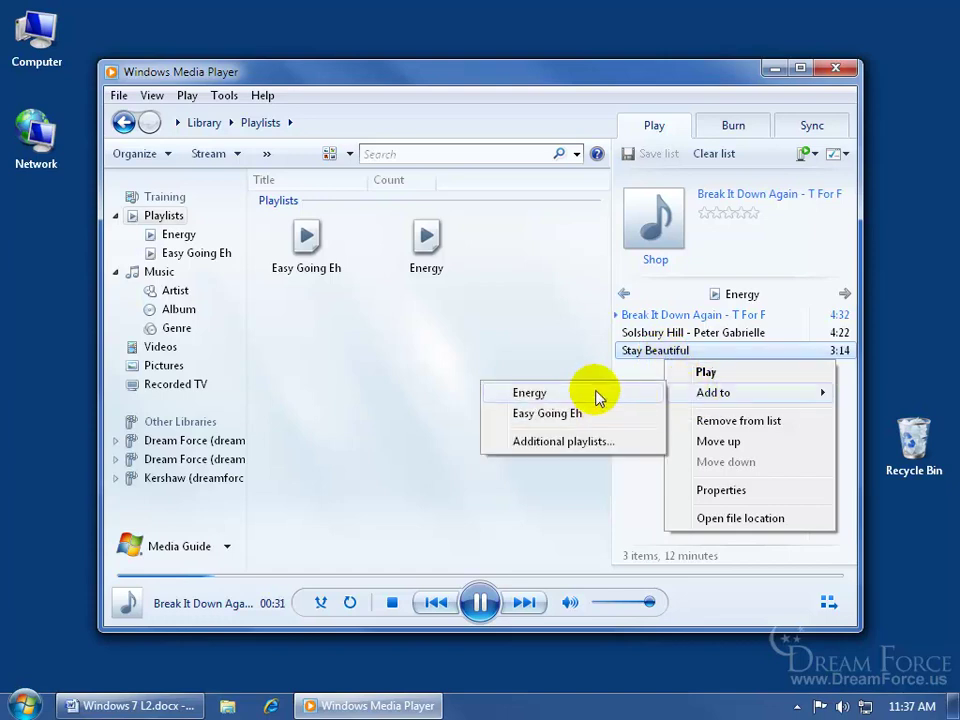
{"action": "left_click", "coordinate": [597, 443]}
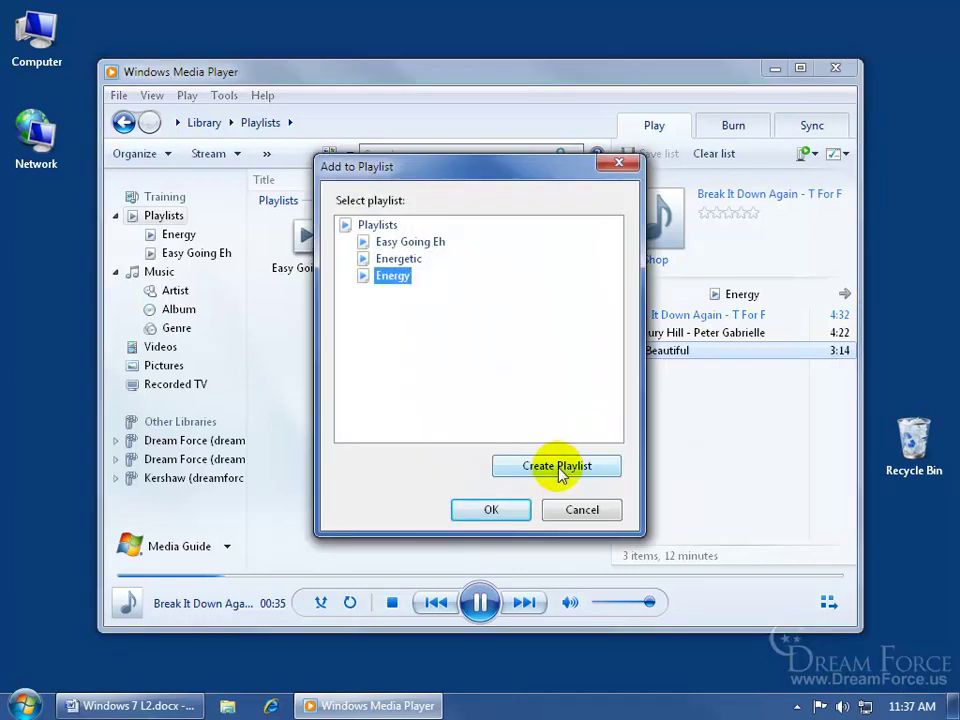
{"action": "left_click", "coordinate": [558, 468]}
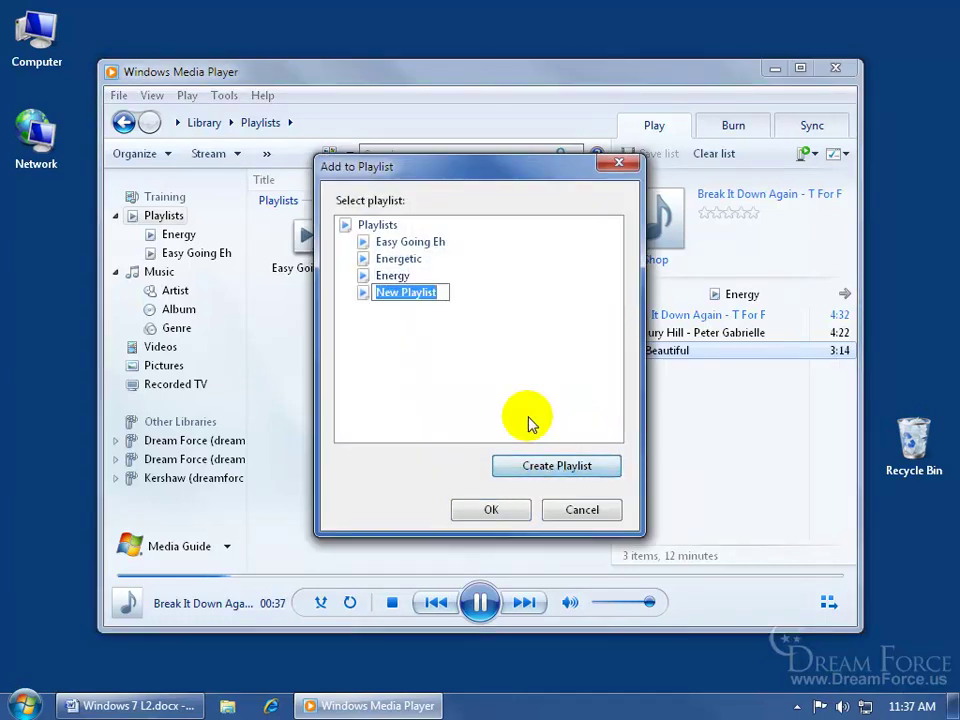
{"action": "type", "text": "Fun"}
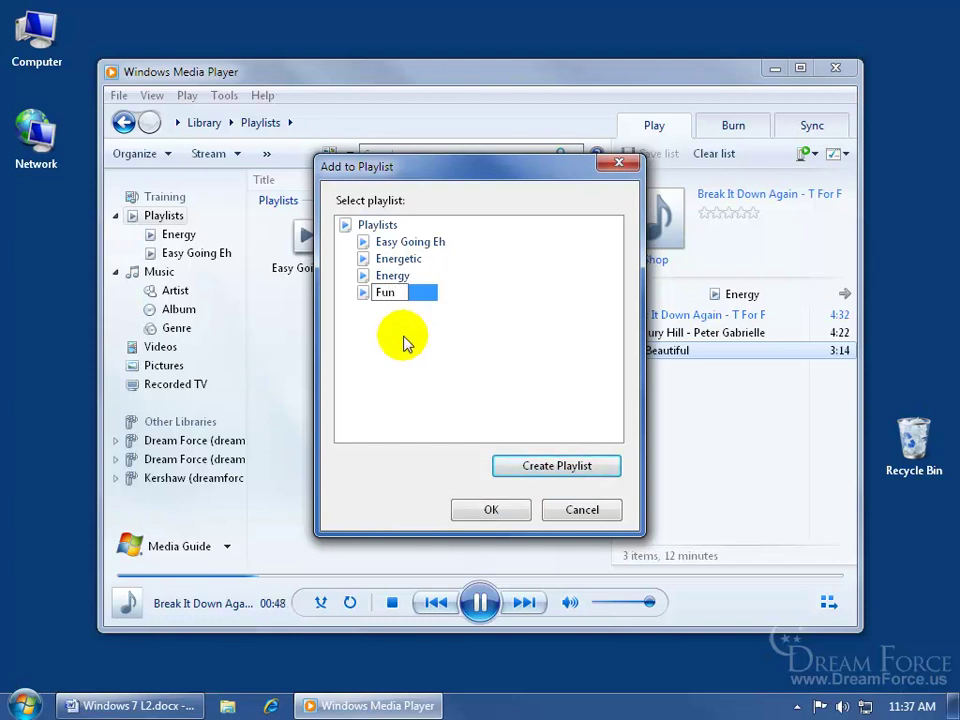
{"action": "key", "text": "Return"}
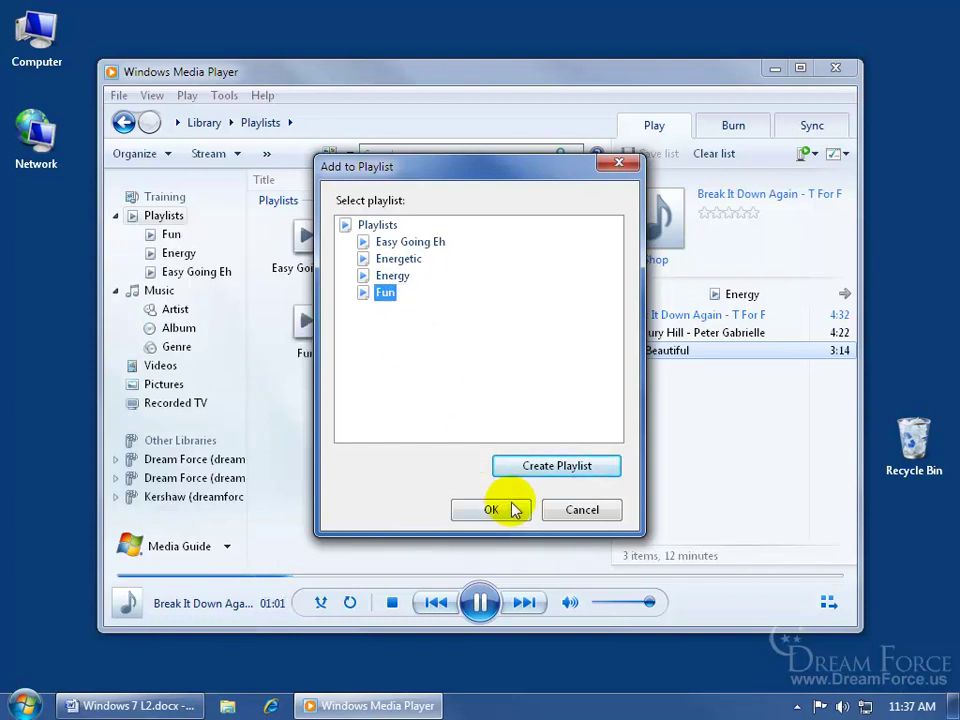
{"action": "left_click", "coordinate": [509, 508]}
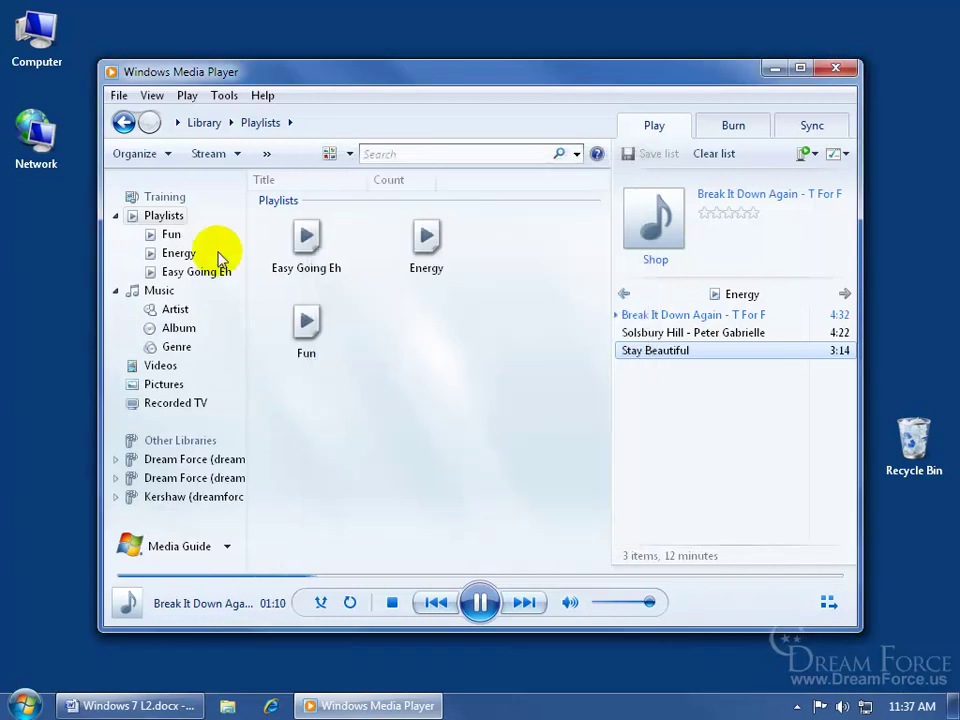
Look through the contents of the Easy Going Eh, Energy and Fun playlists, and stop playback.
{"action": "double_click", "coordinate": [306, 237]}
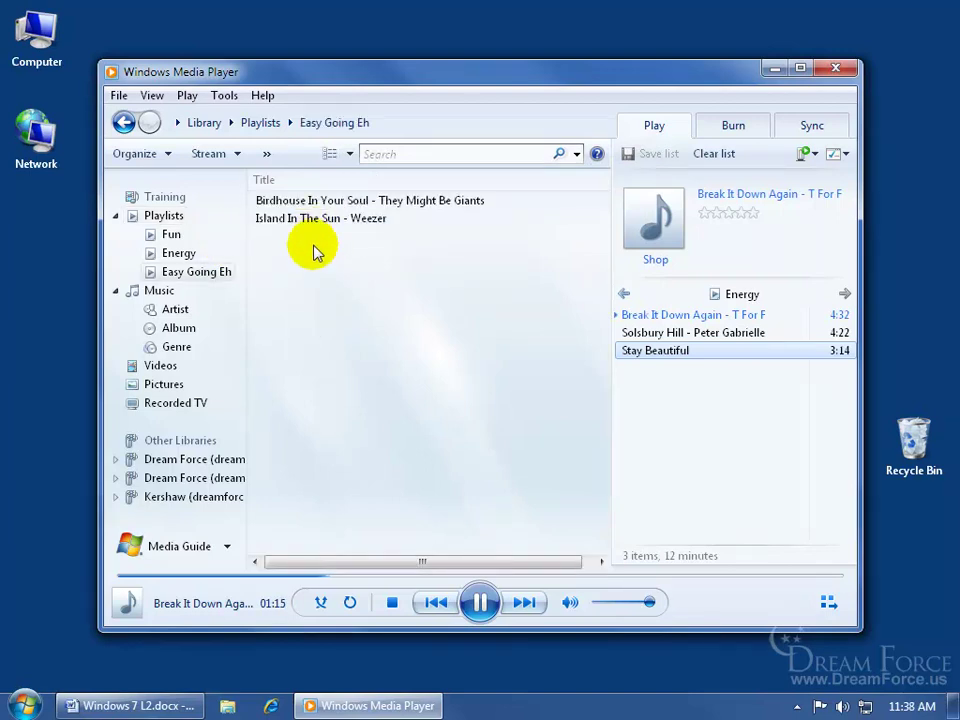
{"action": "left_click", "coordinate": [172, 260]}
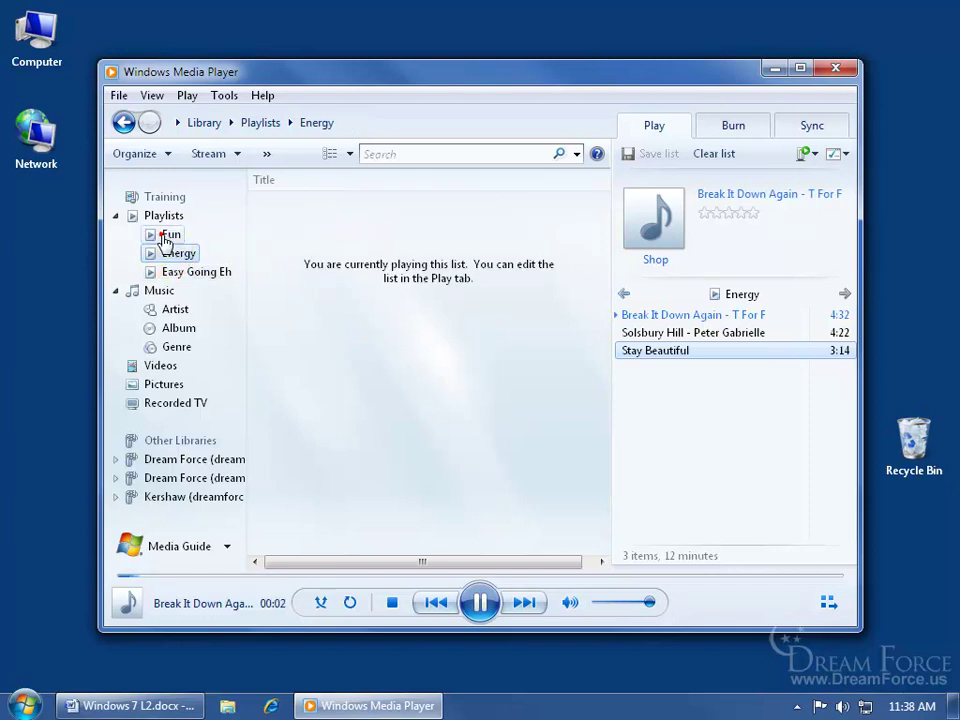
{"action": "left_click", "coordinate": [171, 234]}
{"action": "left_click", "coordinate": [165, 255]}
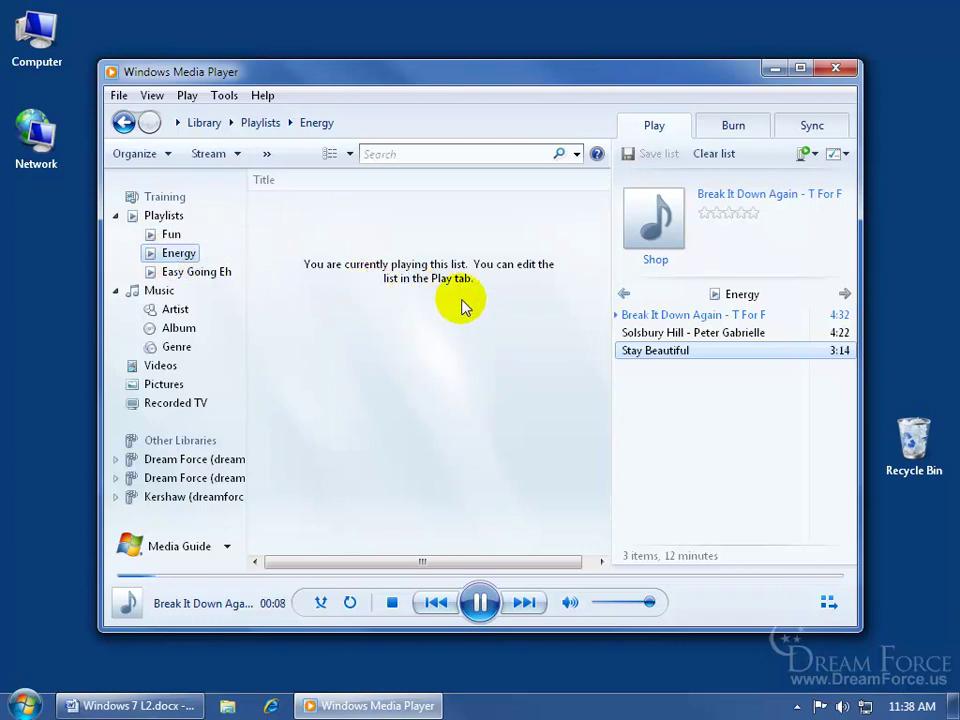
{"action": "left_click", "coordinate": [392, 603]}
Play the Easy Going Eh playlist starting with Birdhouse In Your Soul, and stop playback.
{"action": "left_click", "coordinate": [190, 272]}
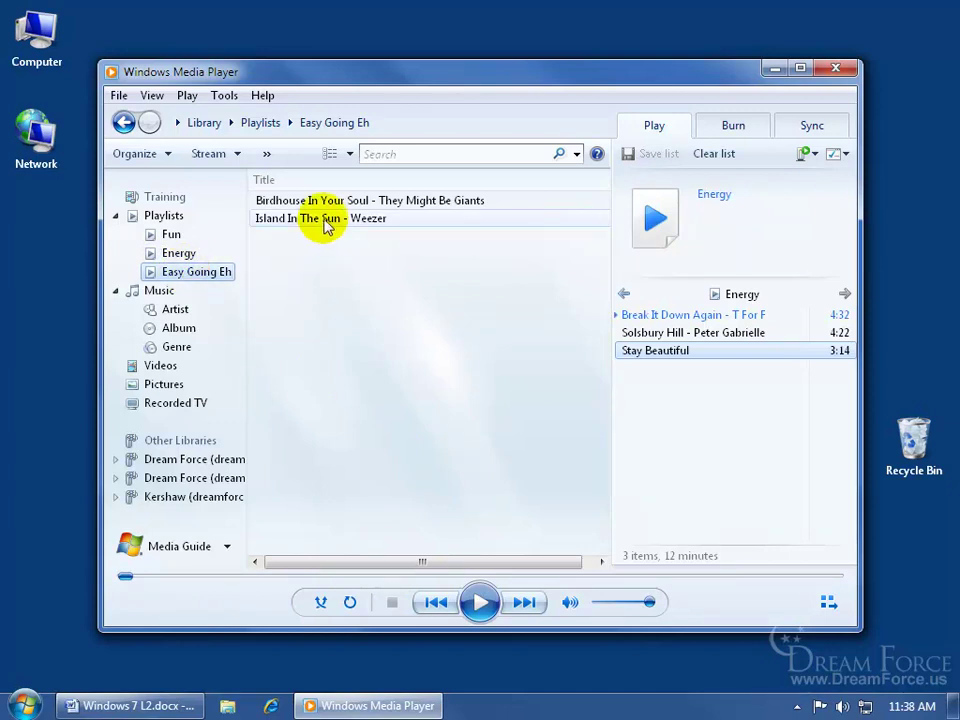
{"action": "left_click", "coordinate": [295, 205]}
{"action": "double_click", "coordinate": [295, 205]}
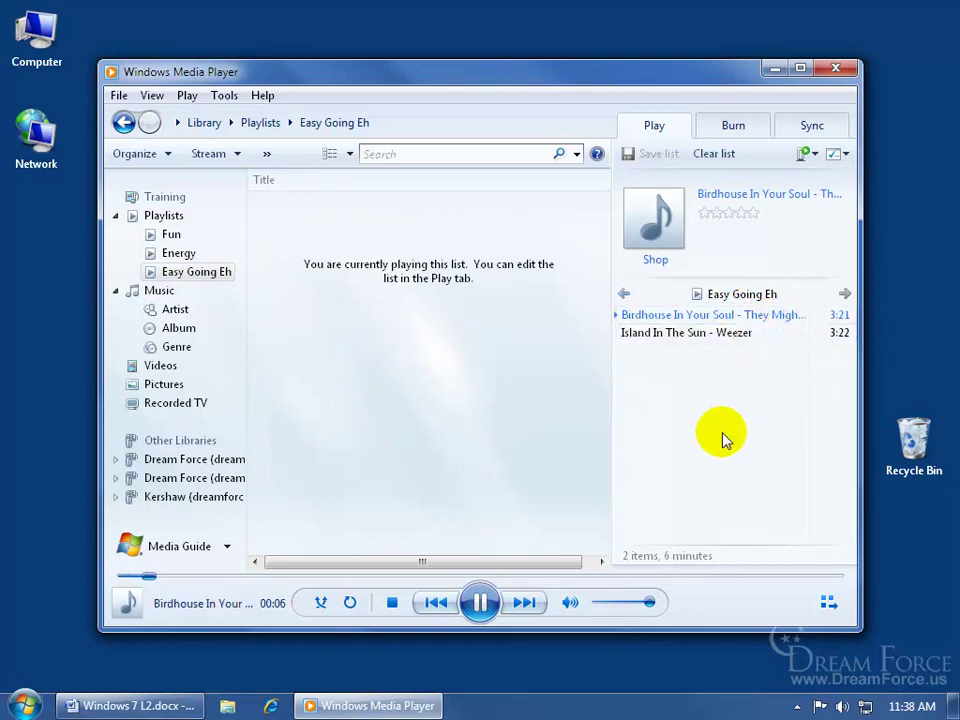
{"action": "left_click", "coordinate": [392, 602]}
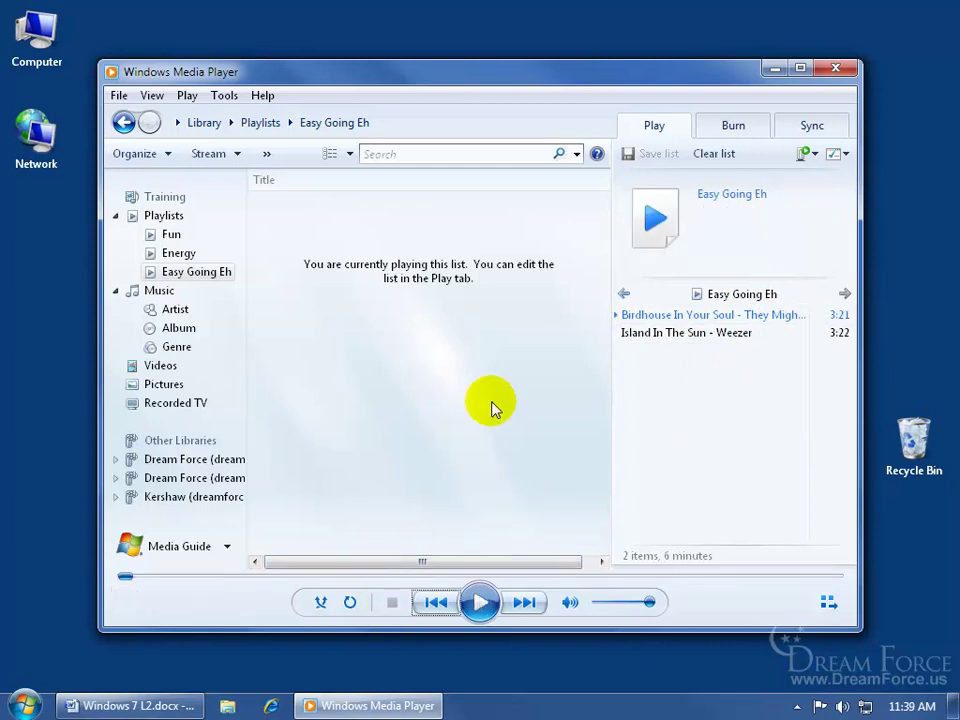
Add Island In The Sun from the current play list to the Fun playlist and remove Stay Beautiful from it.
{"action": "left_click", "coordinate": [170, 234]}
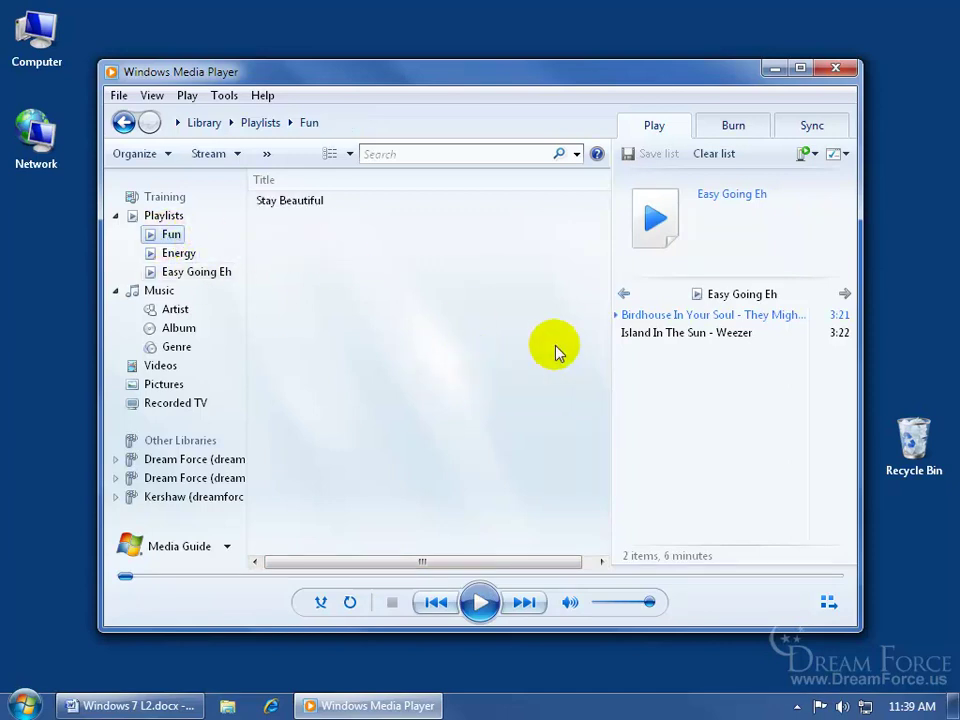
{"action": "left_click_drag", "start_coordinate": [647, 334], "coordinate": [367, 304]}
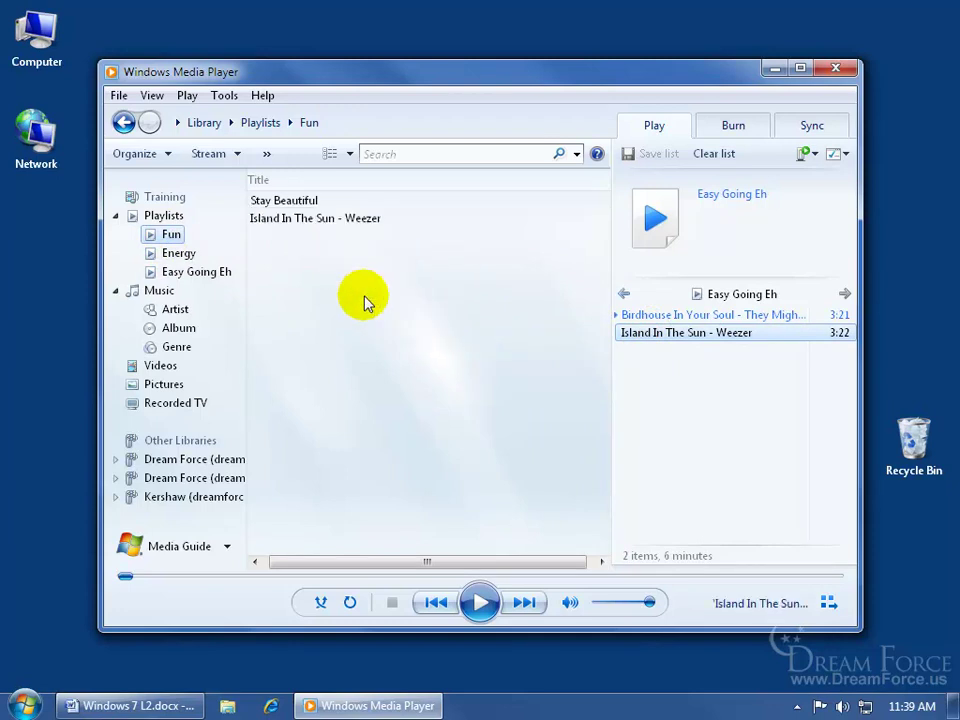
{"action": "right_click", "coordinate": [283, 203]}
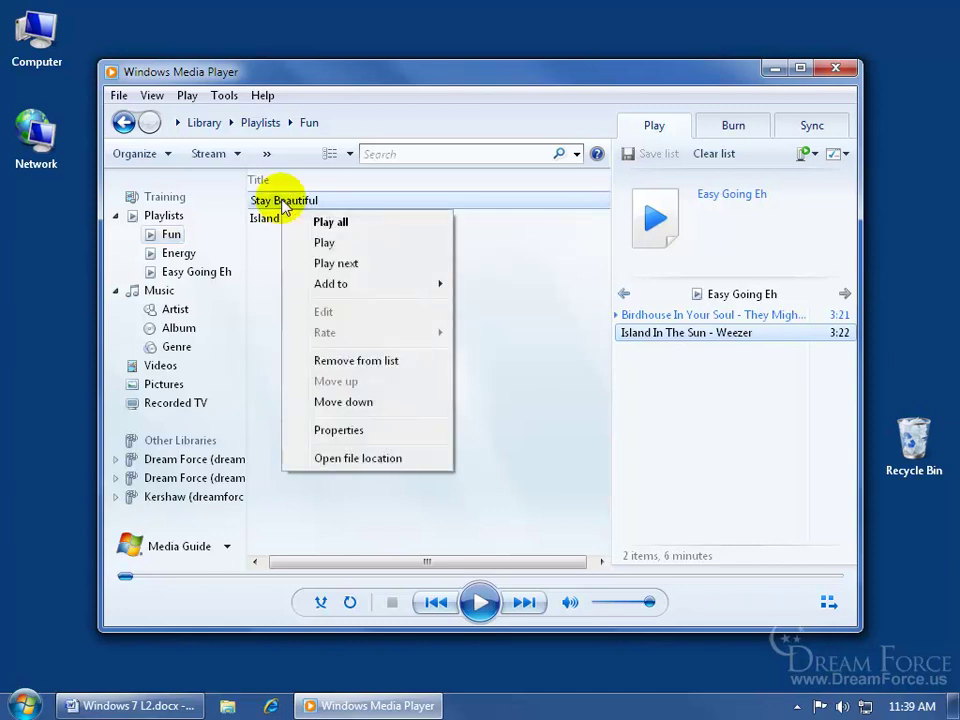
{"action": "left_click", "coordinate": [348, 362]}
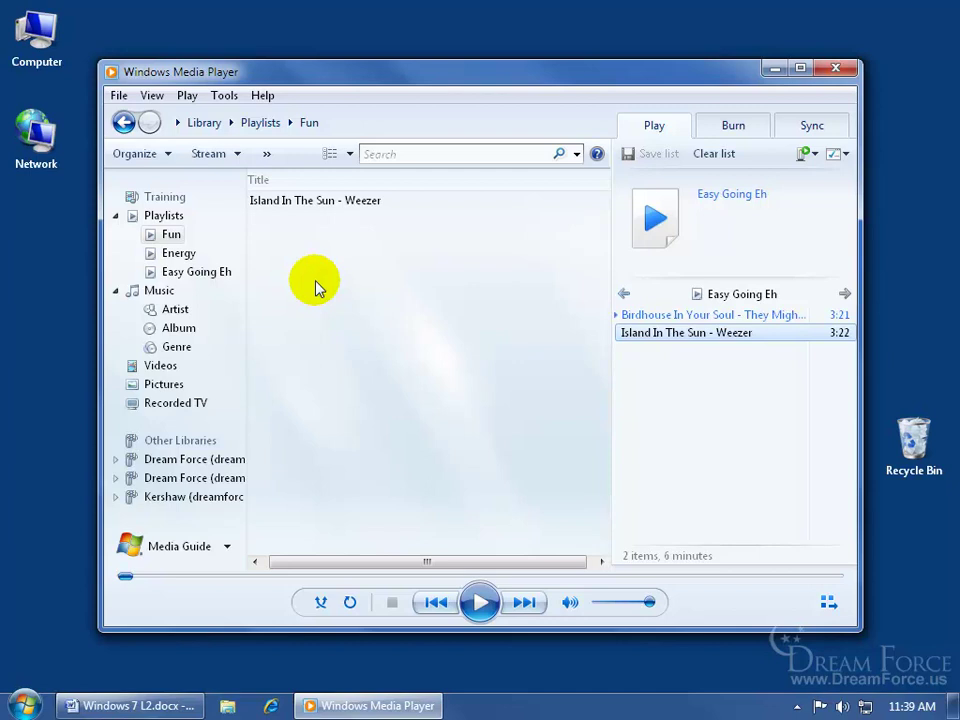
{"action": "right_click", "coordinate": [363, 126]}
{"action": "mouse_move", "coordinate": [393, 138]}
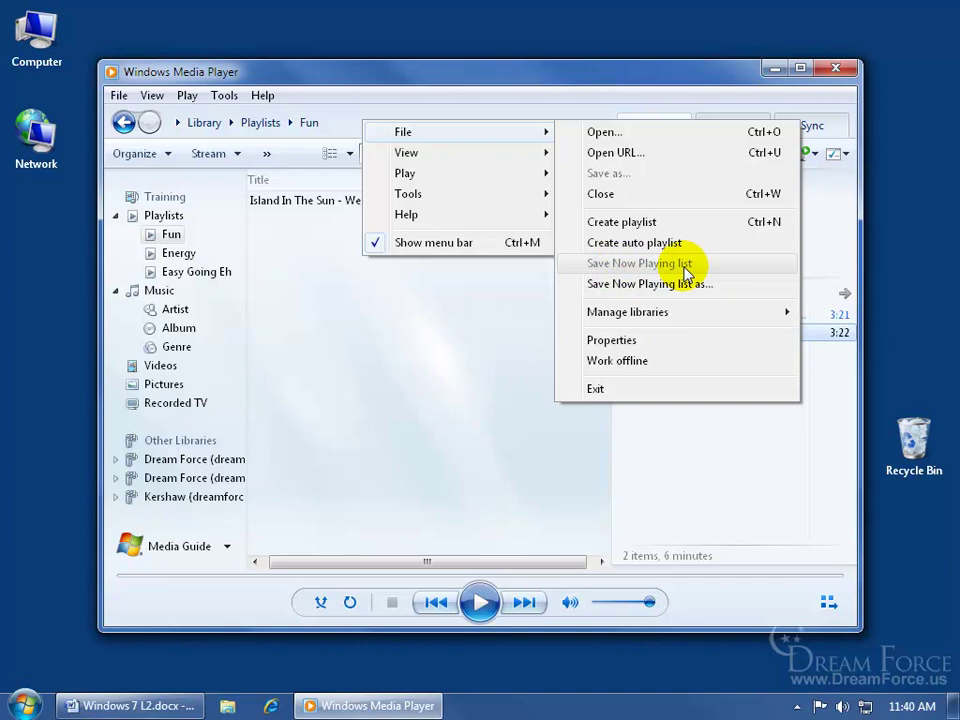
{"action": "left_click", "coordinate": [322, 362]}
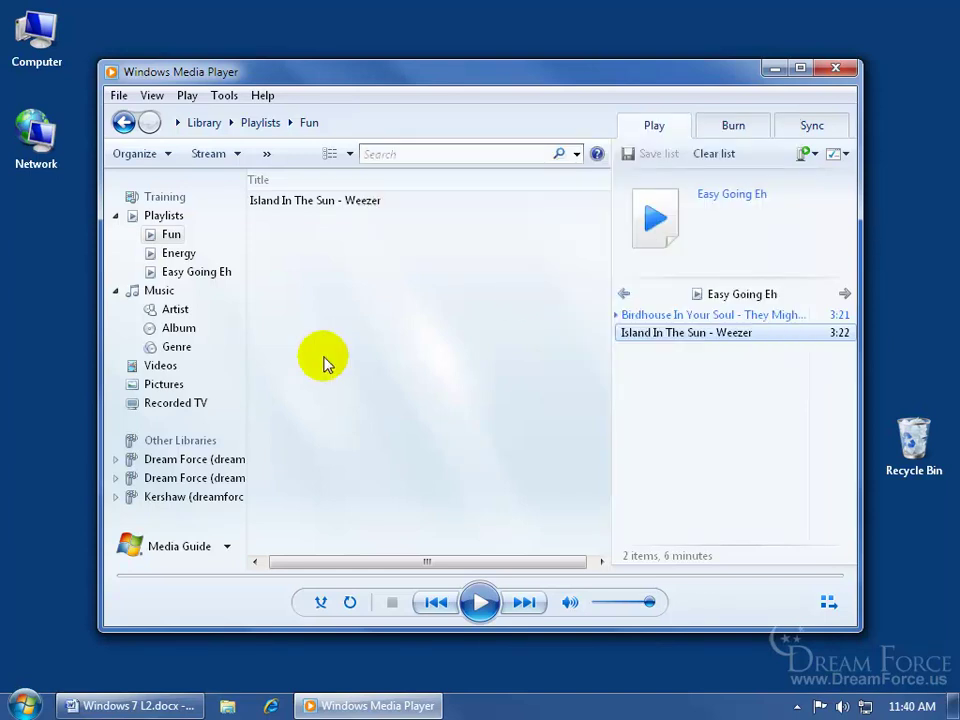
{"action": "right_click", "coordinate": [171, 254]}
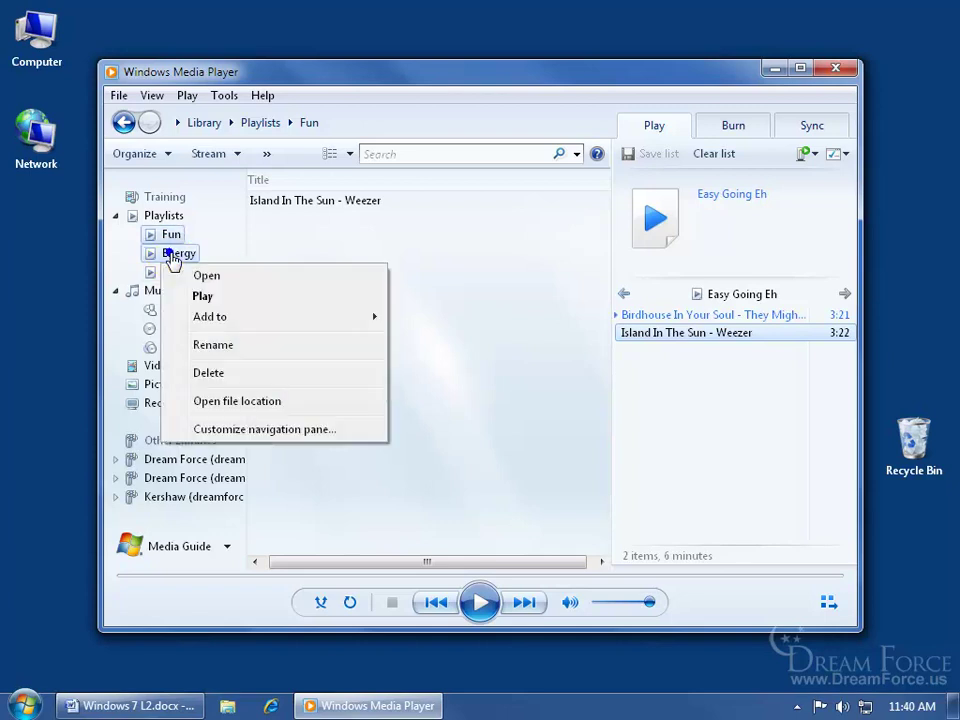
{"action": "left_click", "coordinate": [343, 242]}
Open the Energy playlist and delete it from the library only.
{"action": "left_click", "coordinate": [178, 254]}
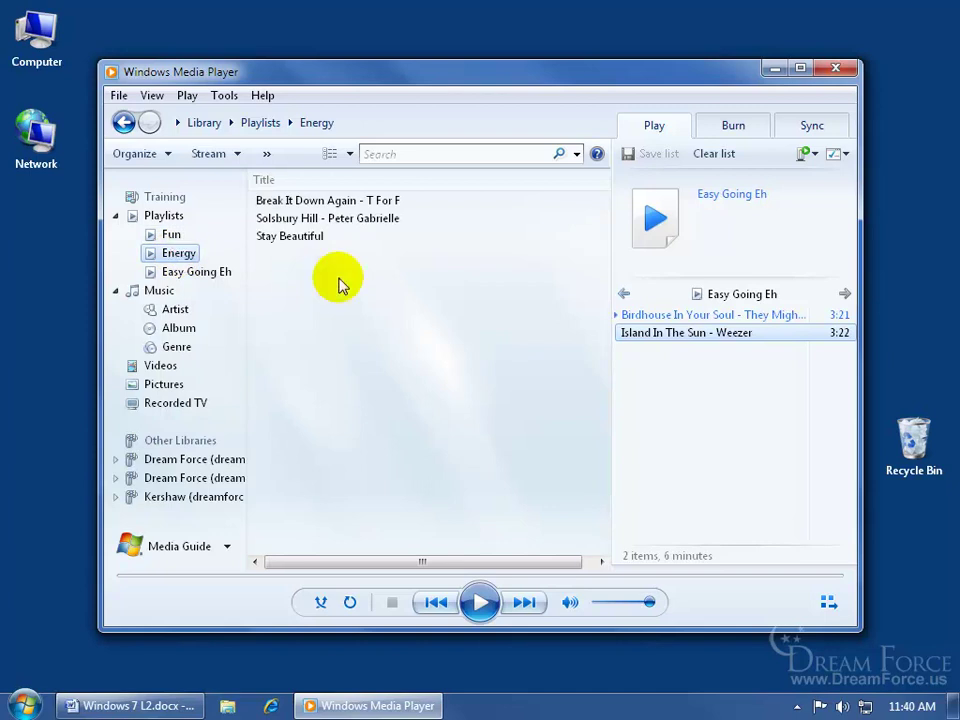
{"action": "right_click", "coordinate": [176, 255]}
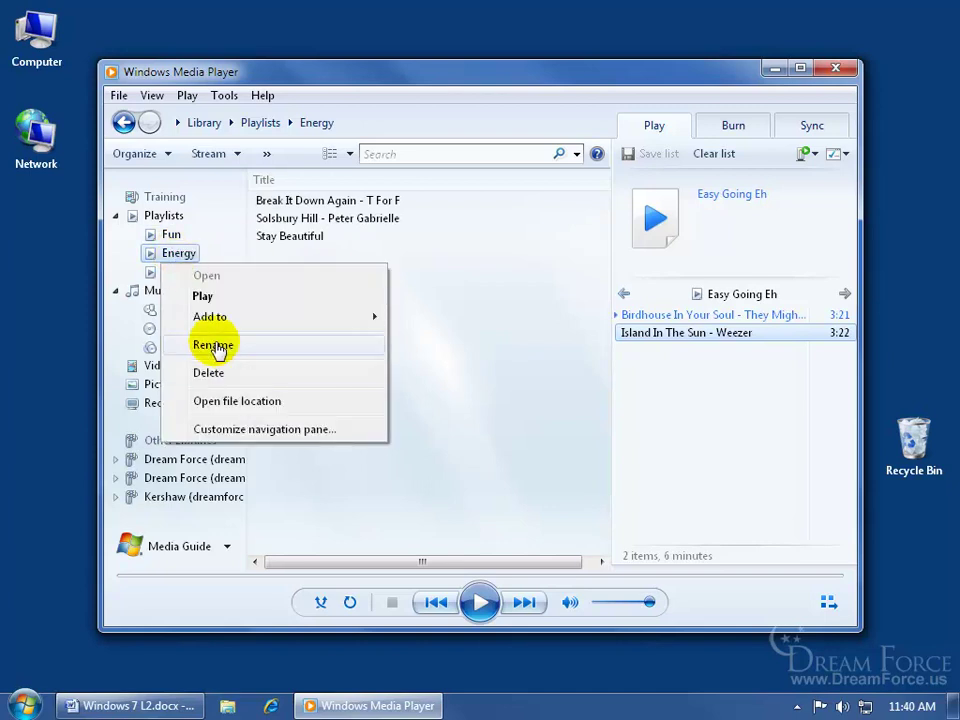
{"action": "left_click", "coordinate": [220, 374]}
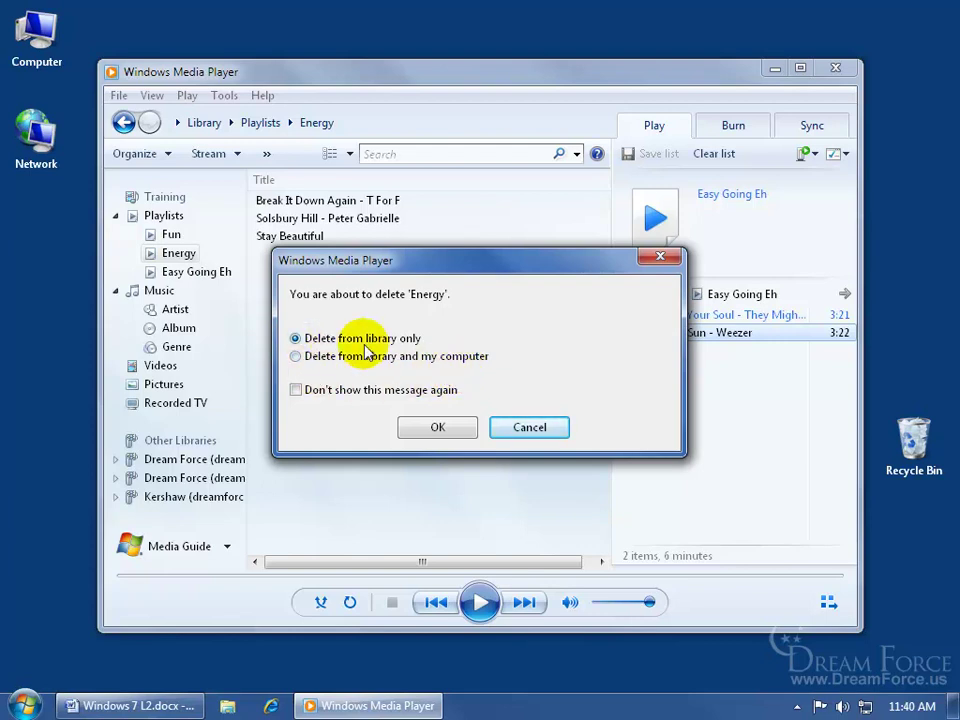
{"action": "left_click", "coordinate": [436, 425]}
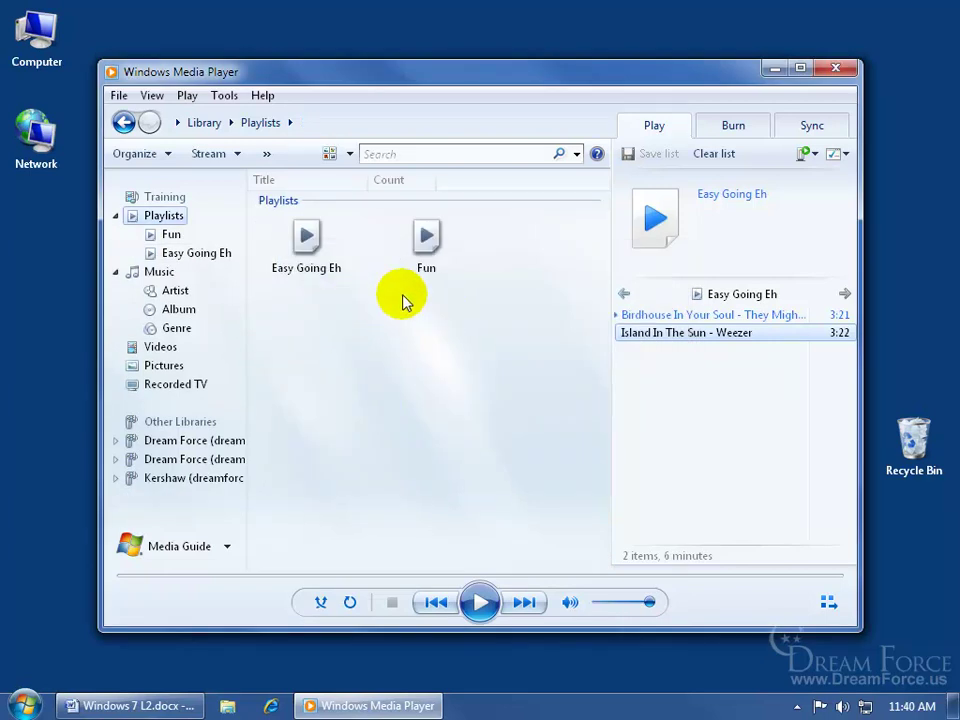
Delete the Easy Going Eh and Fun playlists from the library only, and close the media player.
{"action": "right_click", "coordinate": [307, 233]}
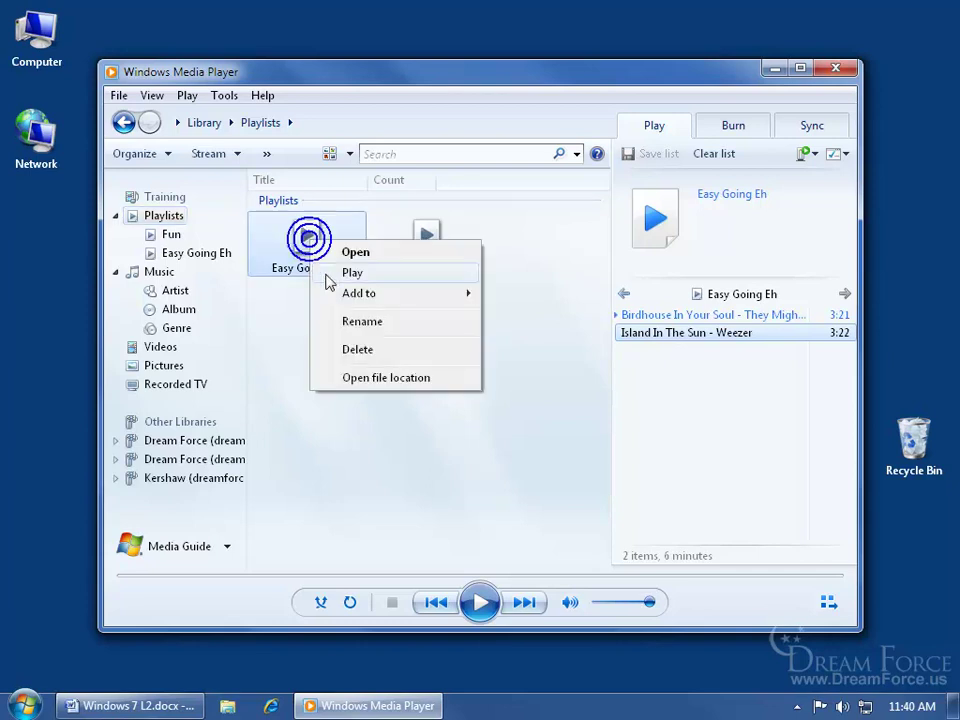
{"action": "left_click", "coordinate": [355, 350]}
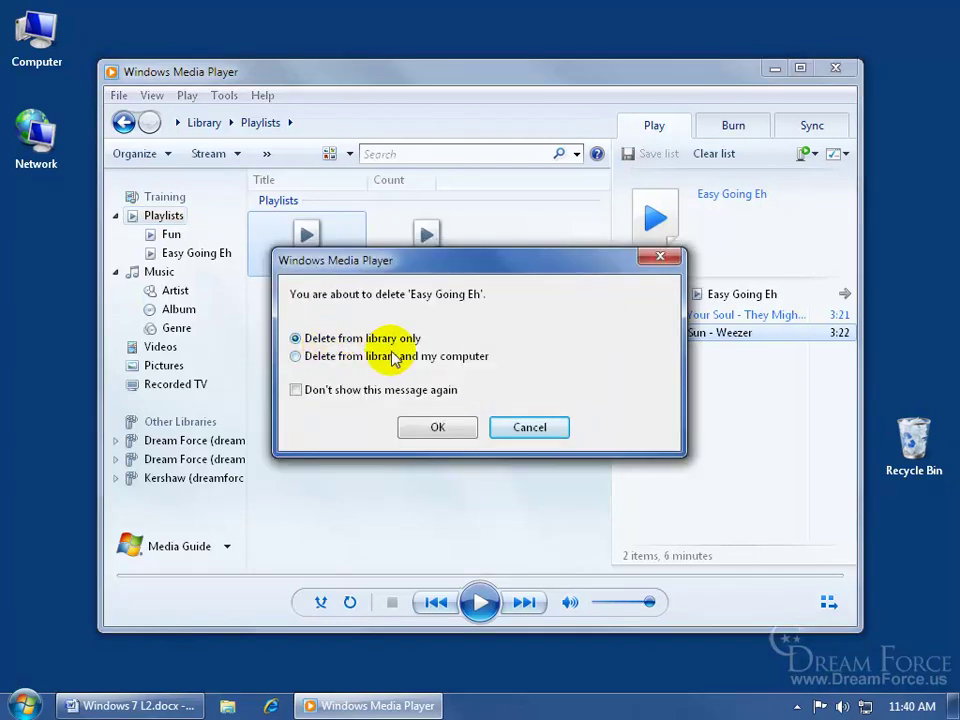
{"action": "left_click", "coordinate": [448, 424]}
{"action": "right_click", "coordinate": [321, 255]}
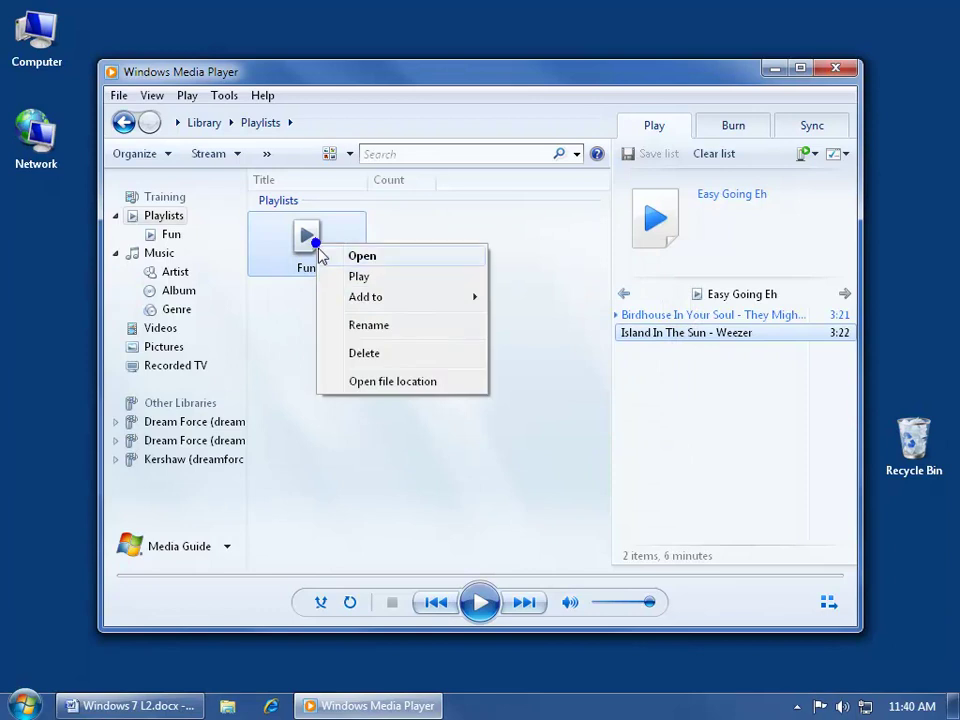
{"action": "left_click", "coordinate": [356, 355]}
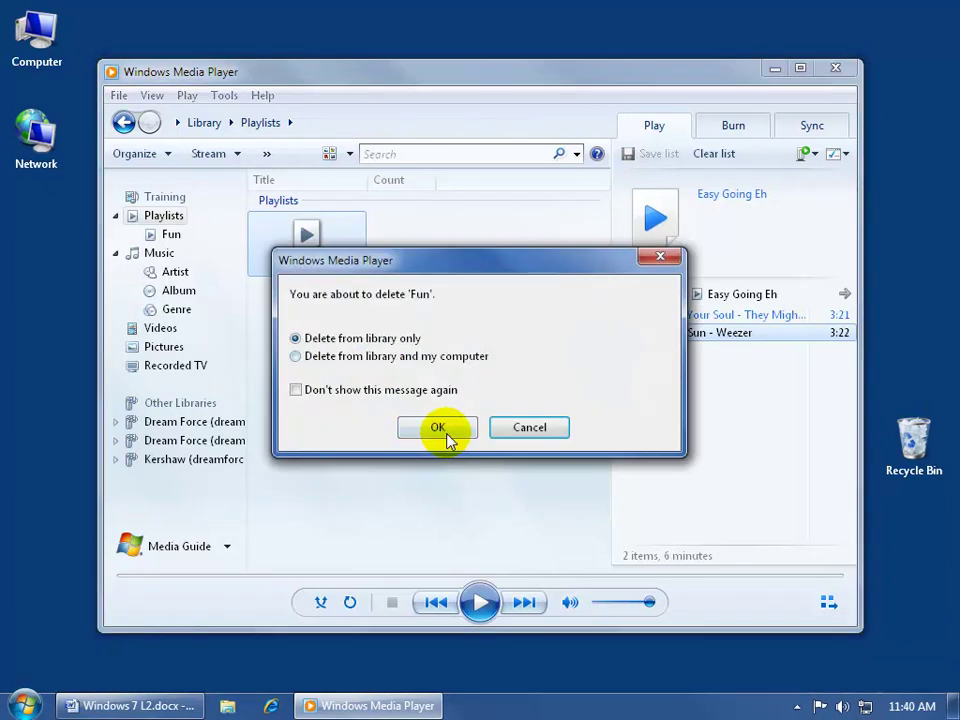
{"action": "left_click", "coordinate": [437, 426]}
{"action": "left_click", "coordinate": [835, 70]}
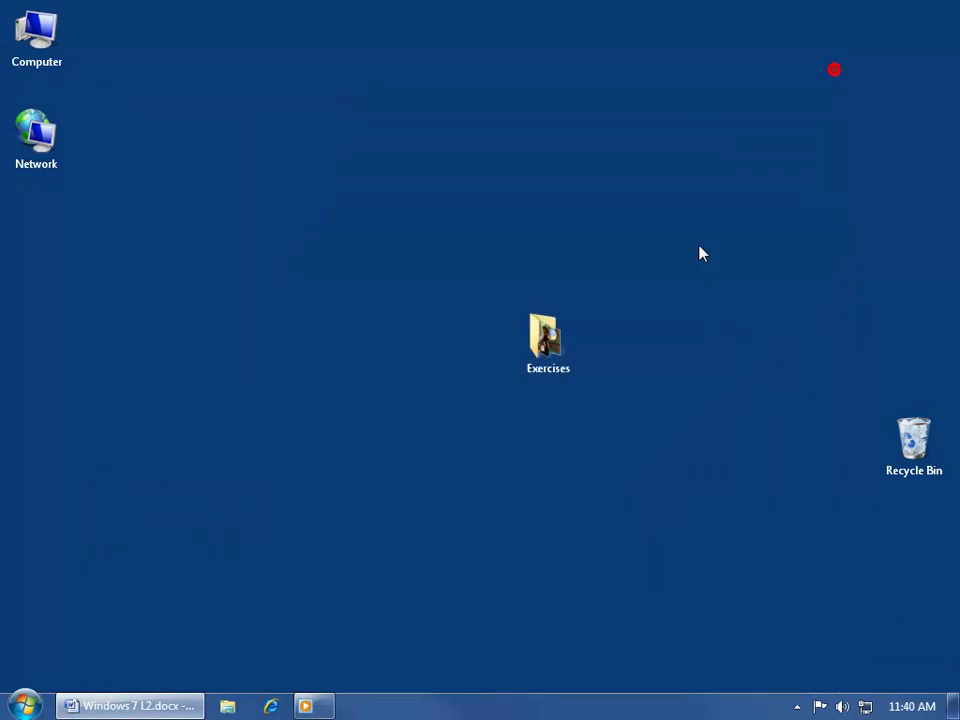
Open the Exercises folder on the desktop and select all five WMA songs together.
{"action": "double_click", "coordinate": [553, 343]}
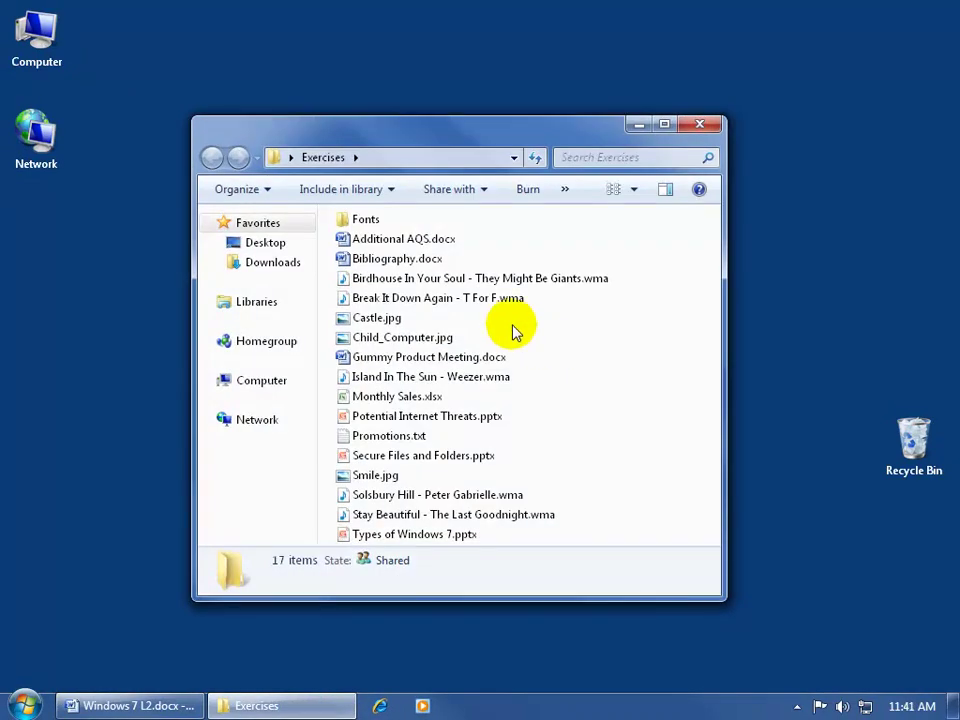
{"action": "left_click", "coordinate": [491, 280]}
{"action": "left_click", "coordinate": [477, 298], "text": "ctrl"}
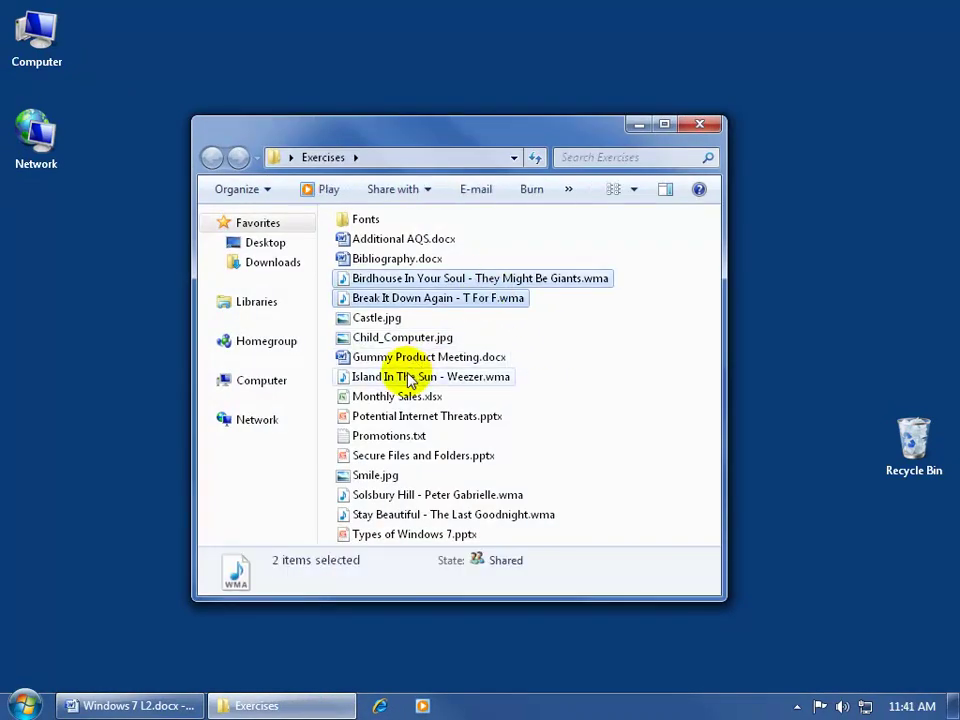
{"action": "left_click", "coordinate": [386, 376], "text": "ctrl"}
{"action": "left_click", "coordinate": [407, 494], "text": "ctrl"}
{"action": "left_click", "coordinate": [411, 514], "text": "ctrl"}
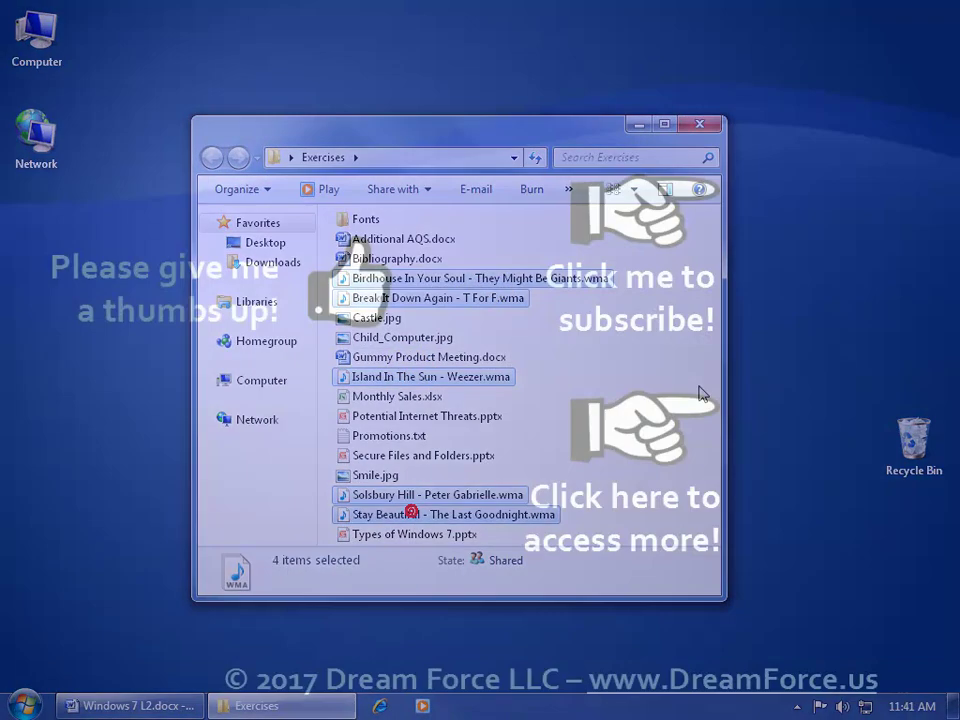